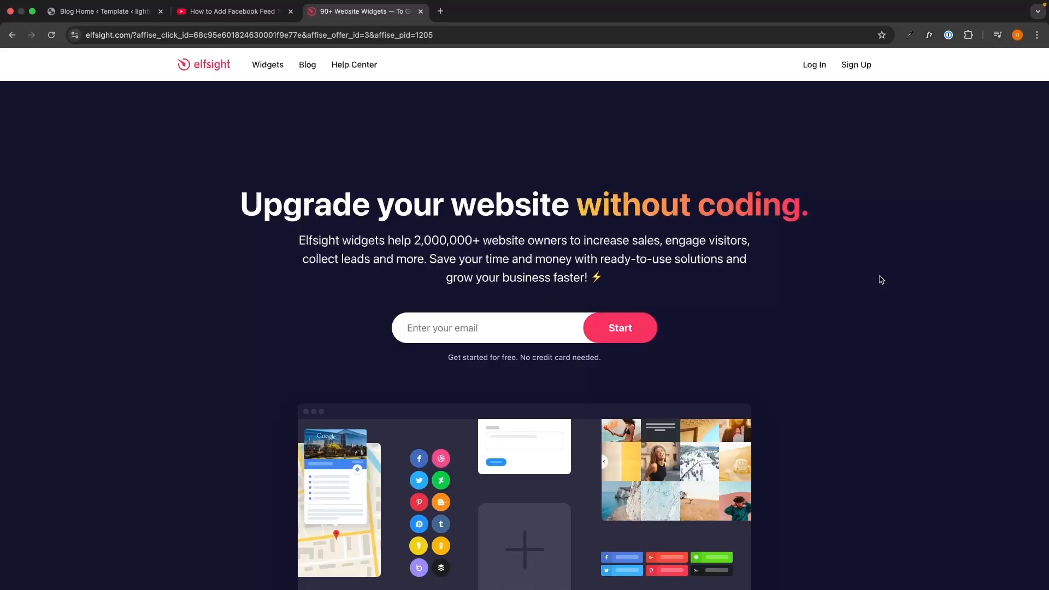
Step: Look over the tutorial video's description on YouTube, then return to the Elfsight homepage
{"action": "key", "text": "super+alt+Left"}
{"action": "left_click_drag", "start_coordinate": [38, 201], "coordinate": [468, 348]}
{"action": "left_click", "coordinate": [468, 347]}
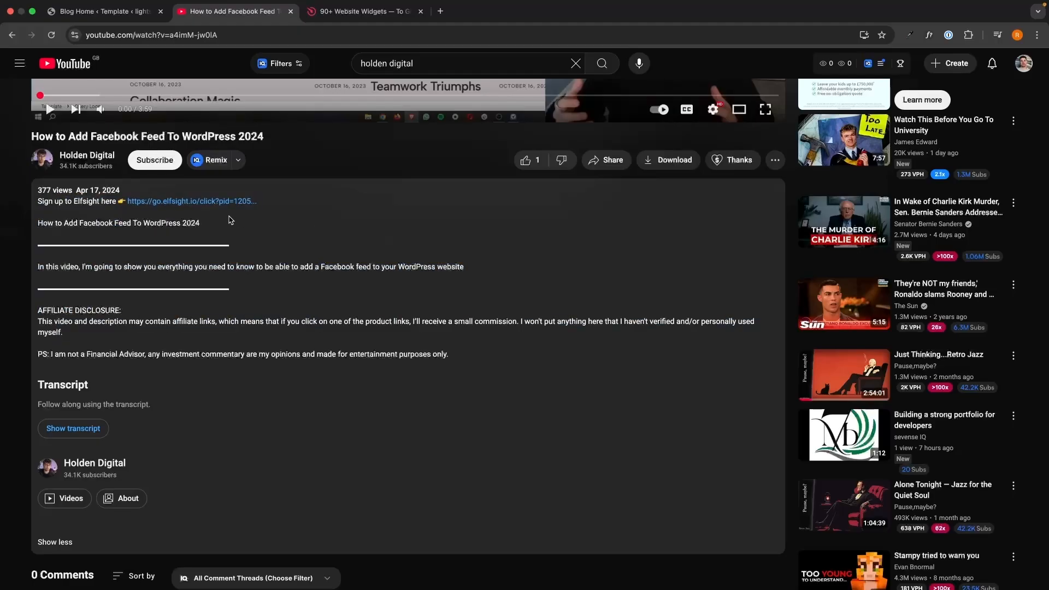
{"action": "key", "text": "super+alt+Right"}
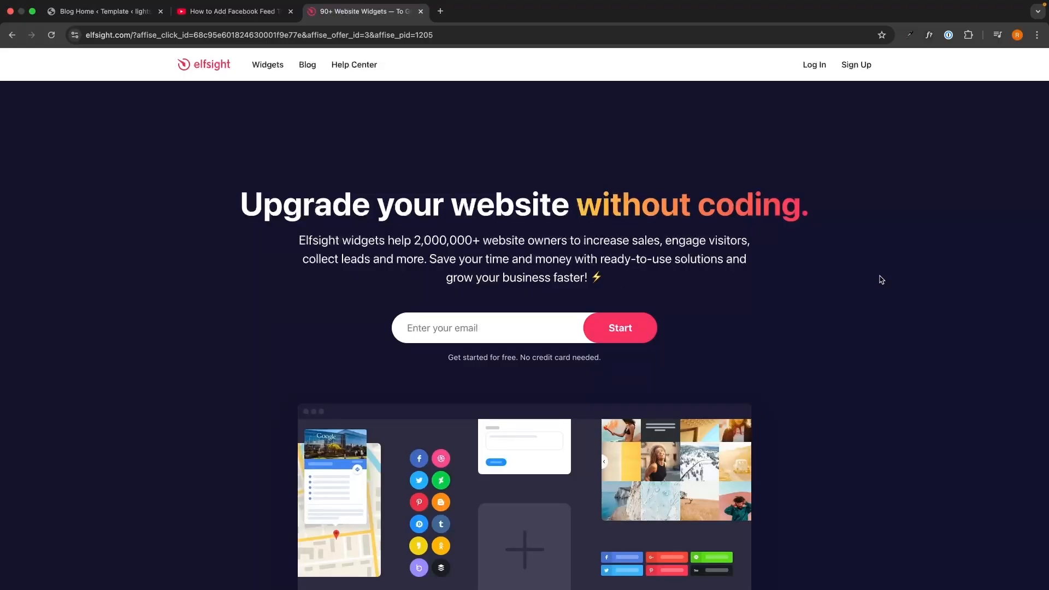
Step: Sign up for a new Elfsight account with an email address and password
{"action": "left_click", "coordinate": [545, 326]}
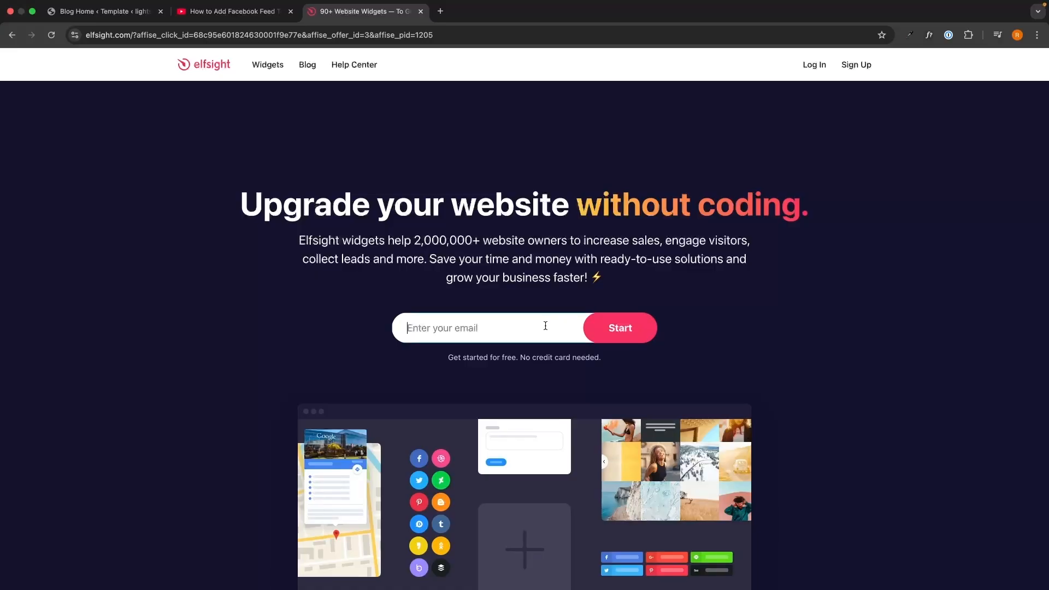
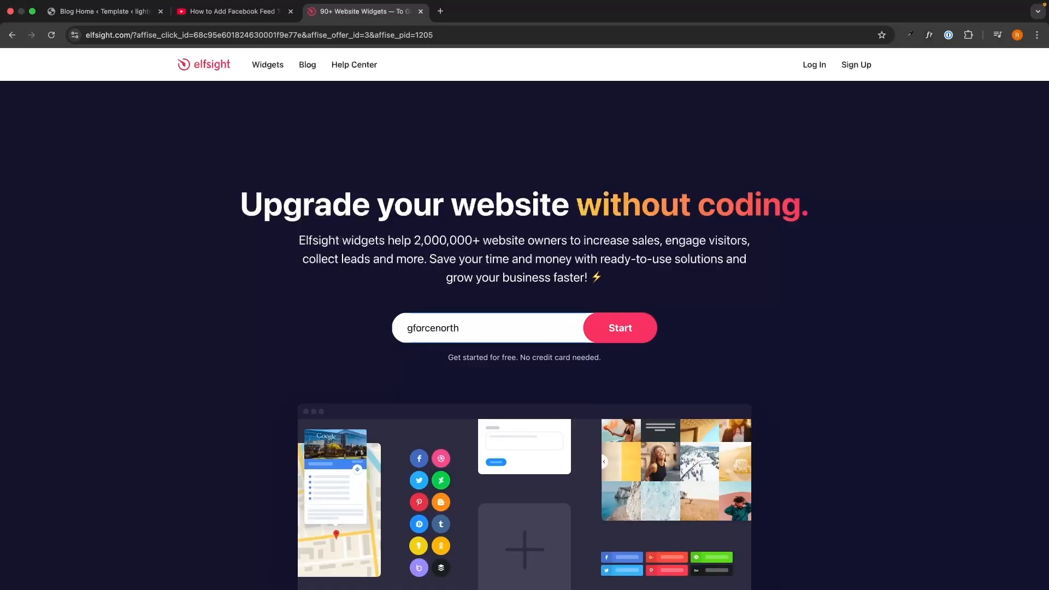
{"action": "key", "text": "Return"}
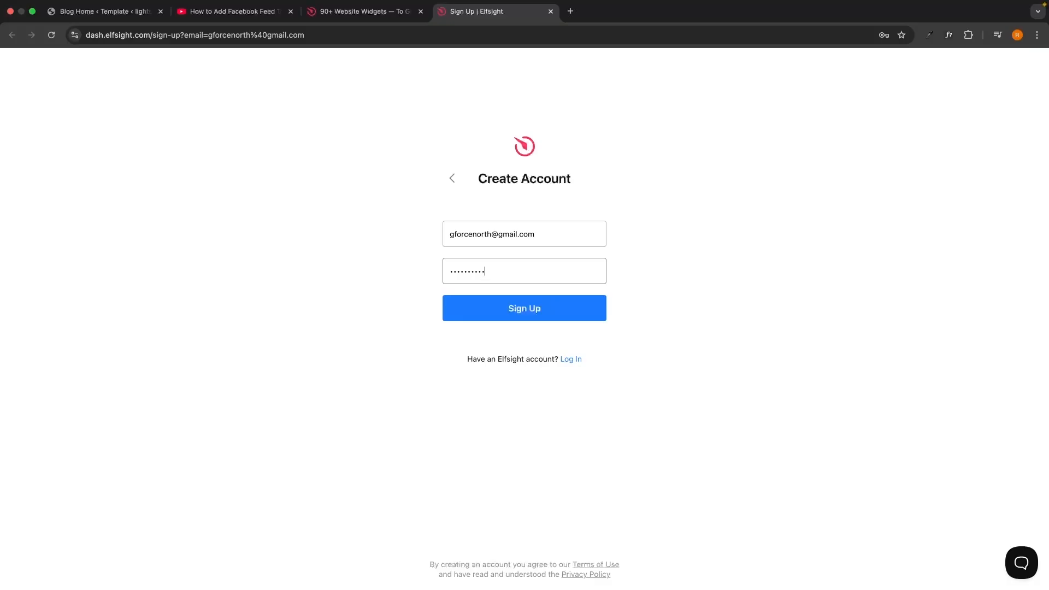
{"action": "left_click", "coordinate": [567, 316]}
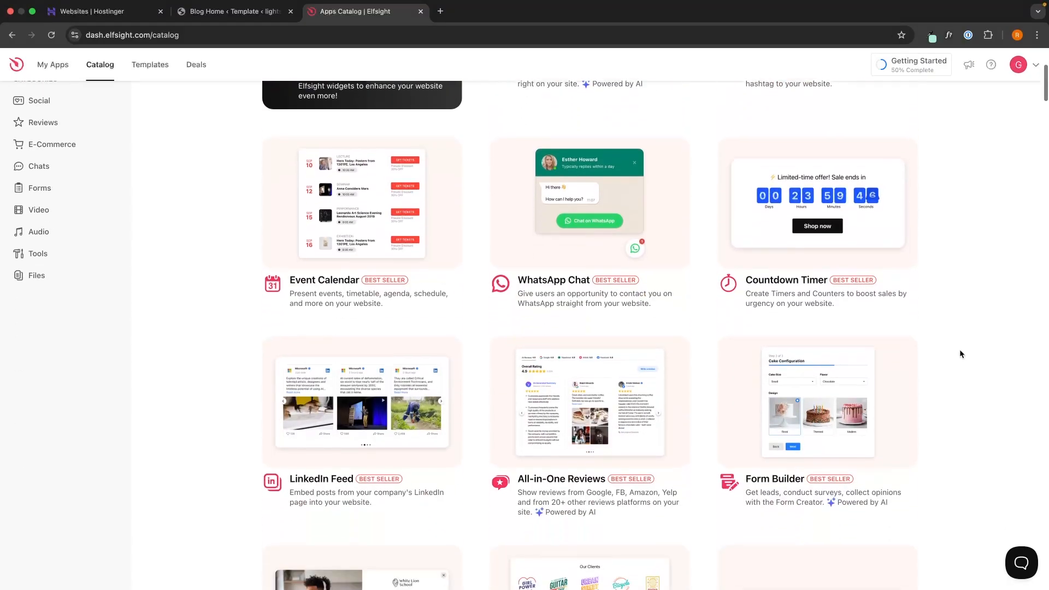
Step: Browse the Apps Catalog, then search widgets for 'res' to list Restaurant Menu
{"action": "scroll", "coordinate": [960, 354], "scroll_direction": "down", "scroll_amount": 5}
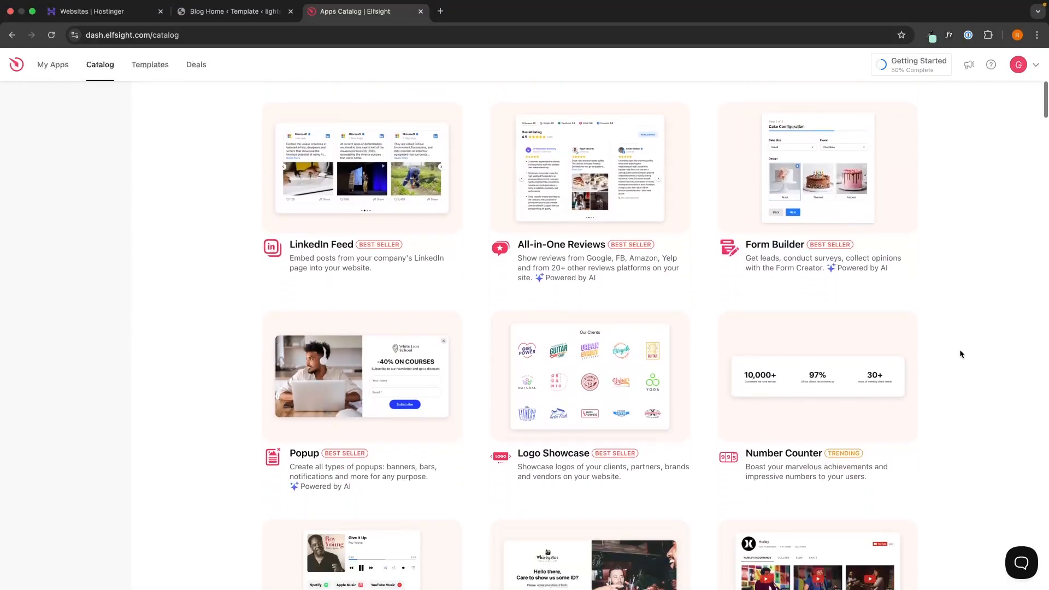
{"action": "scroll", "coordinate": [960, 353], "scroll_direction": "down", "scroll_amount": 10}
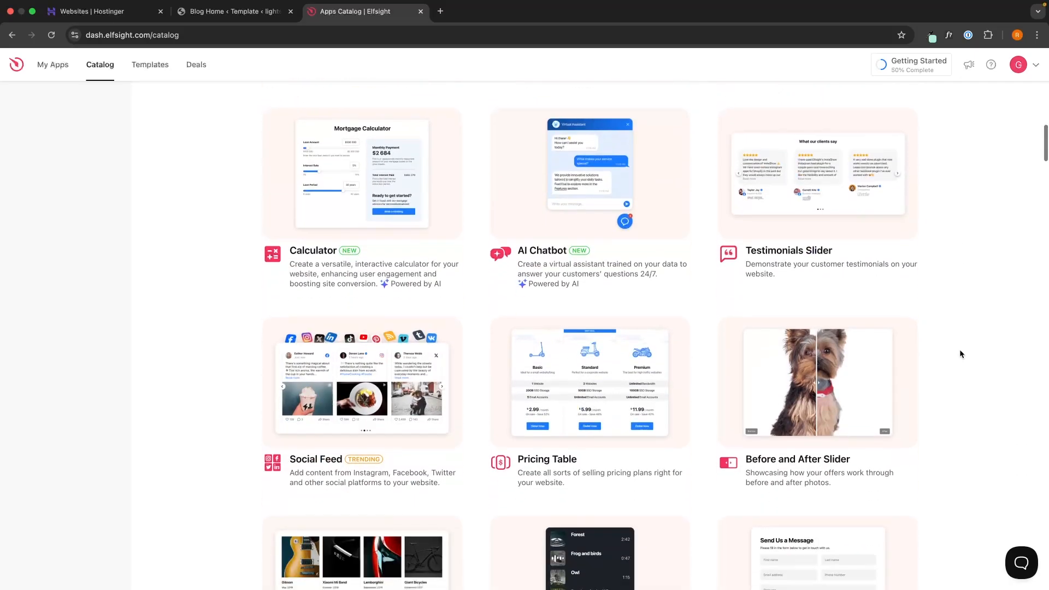
{"action": "scroll", "coordinate": [960, 353], "scroll_direction": "down", "scroll_amount": 10}
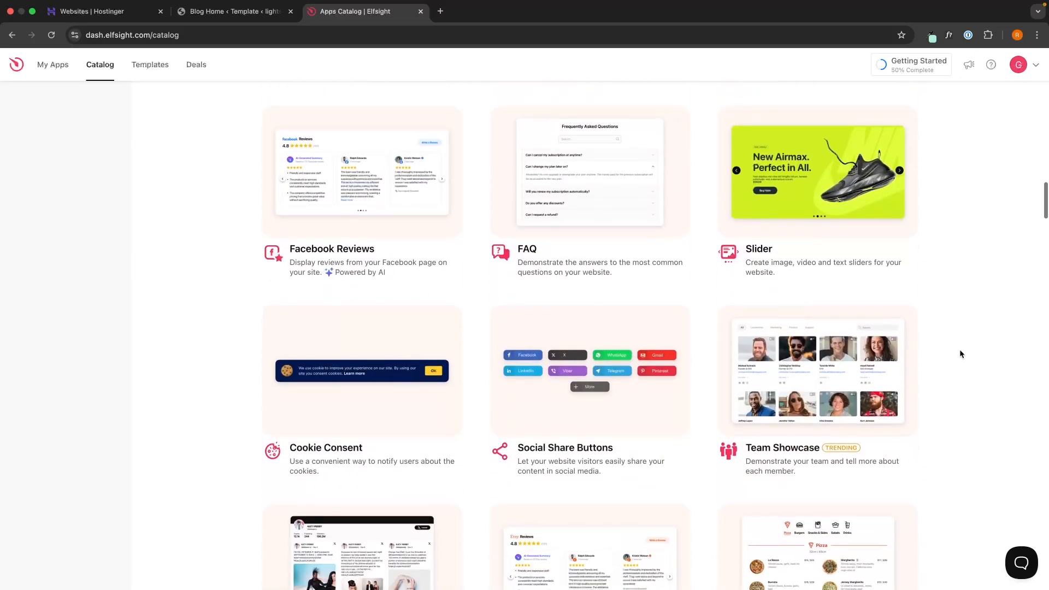
{"action": "scroll", "coordinate": [960, 353], "scroll_direction": "down", "scroll_amount": 10}
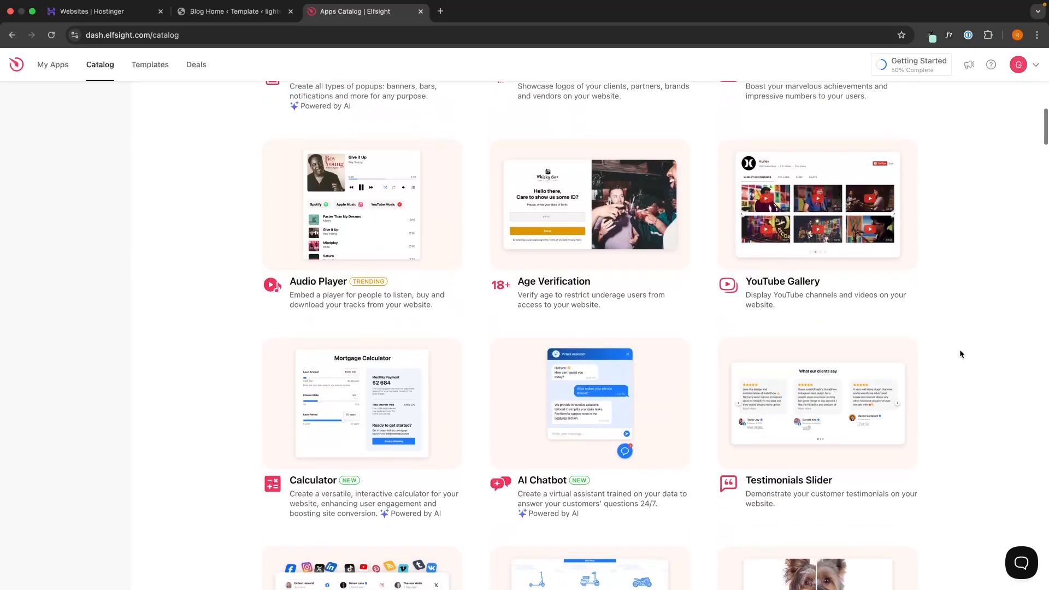
{"action": "scroll", "coordinate": [959, 353], "scroll_direction": "up", "scroll_amount": 10}
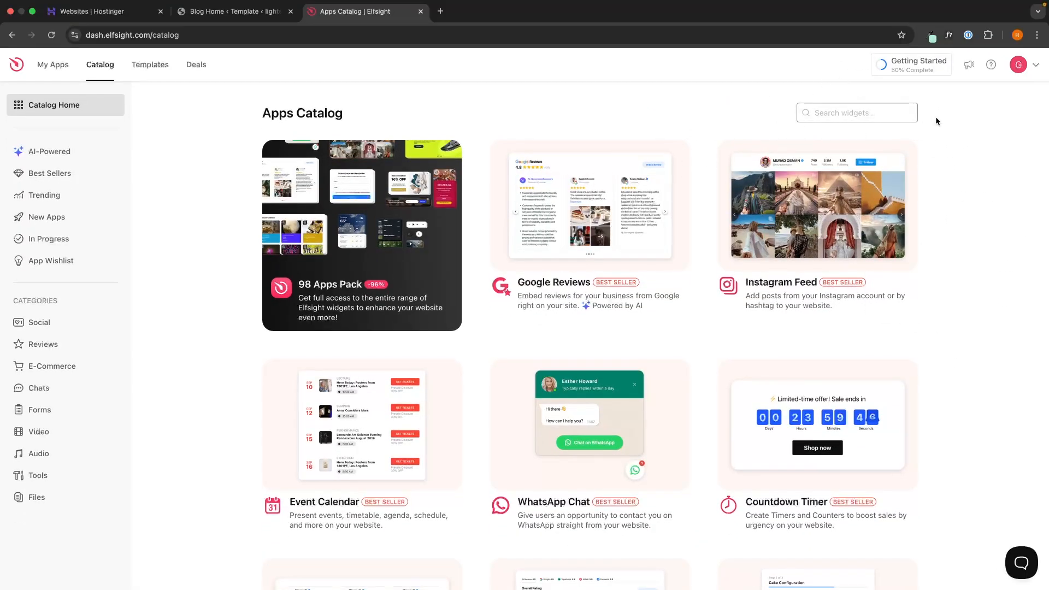
{"action": "type", "text": "res"}
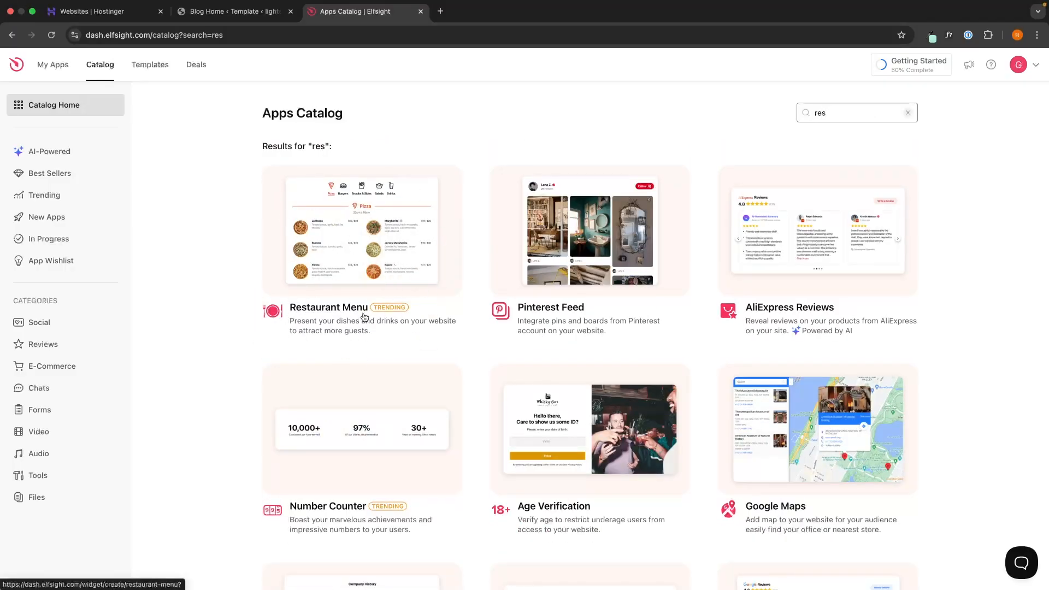
Step: Start a Restaurant Menu widget and preview the Family Restaurant, Coffee House, Healthy Restaurant and Cocktail Bar templates
{"action": "left_click", "coordinate": [320, 309]}
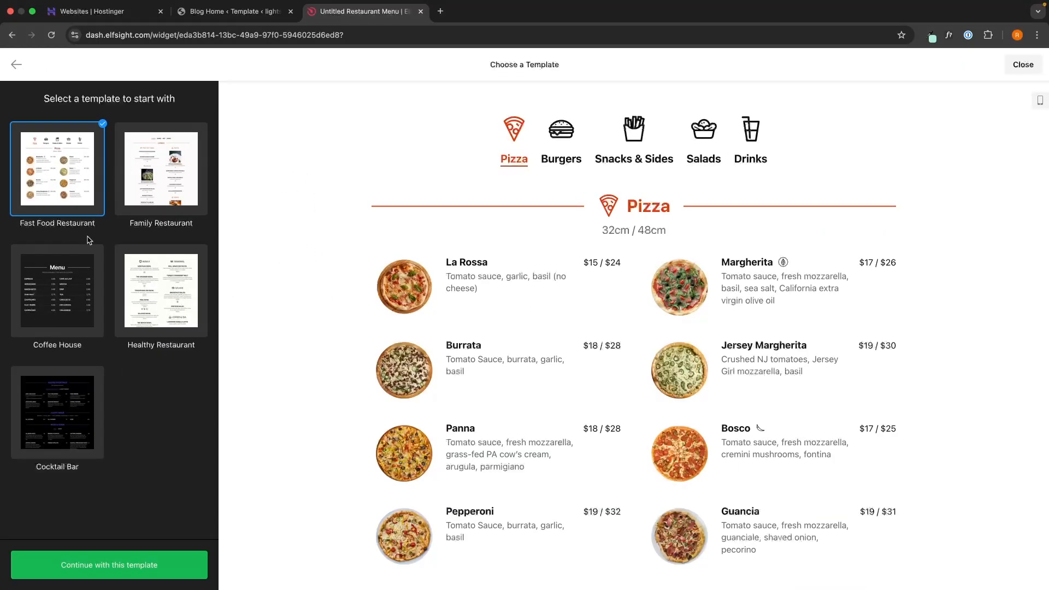
{"action": "left_click_drag", "start_coordinate": [19, 228], "coordinate": [81, 228]}
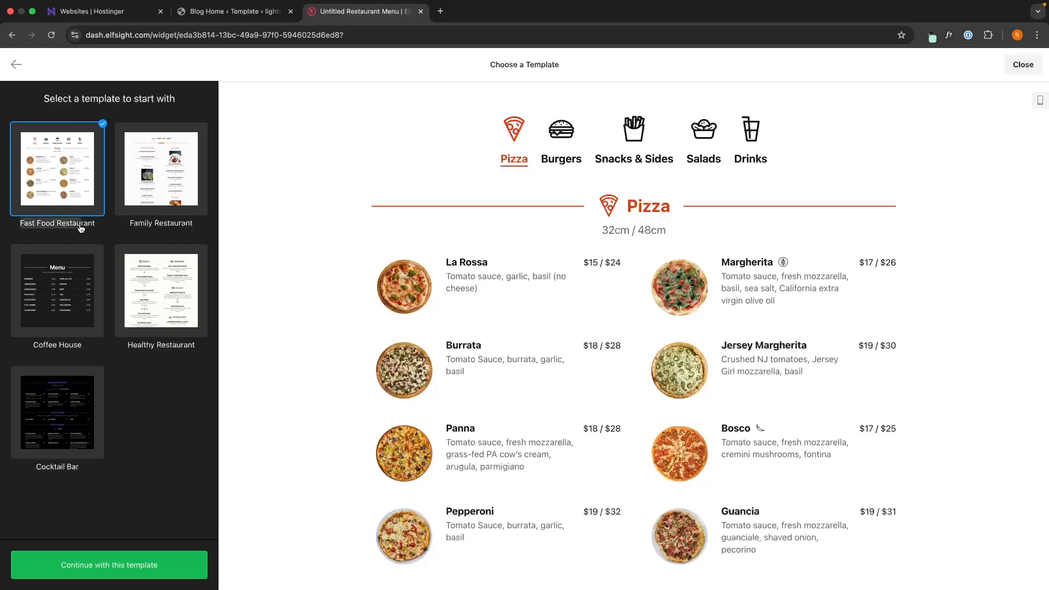
{"action": "left_click", "coordinate": [175, 214]}
{"action": "left_click", "coordinate": [63, 303]}
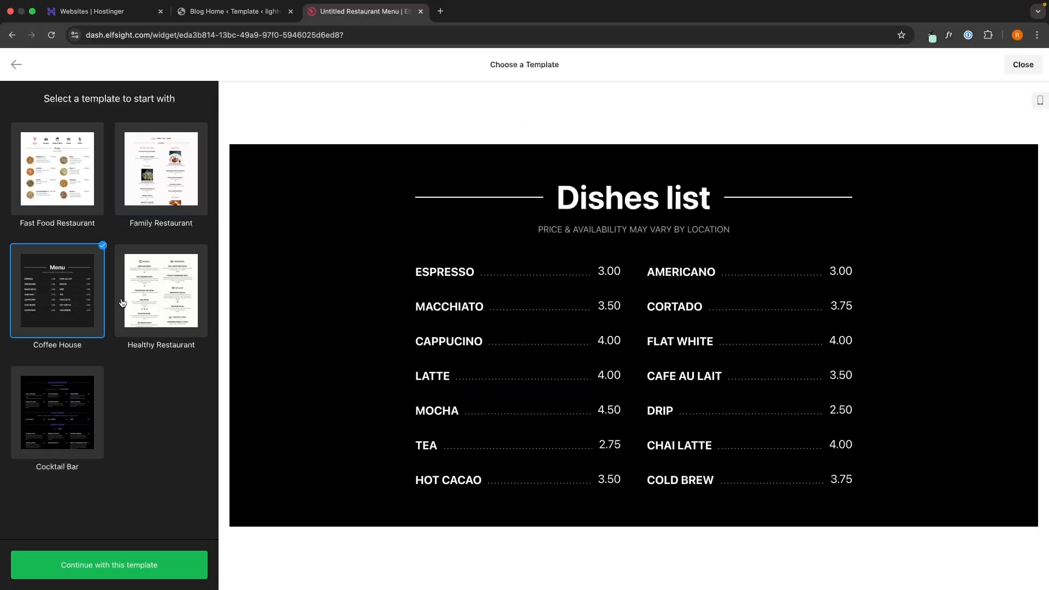
{"action": "left_click", "coordinate": [149, 300]}
{"action": "left_click", "coordinate": [63, 395]}
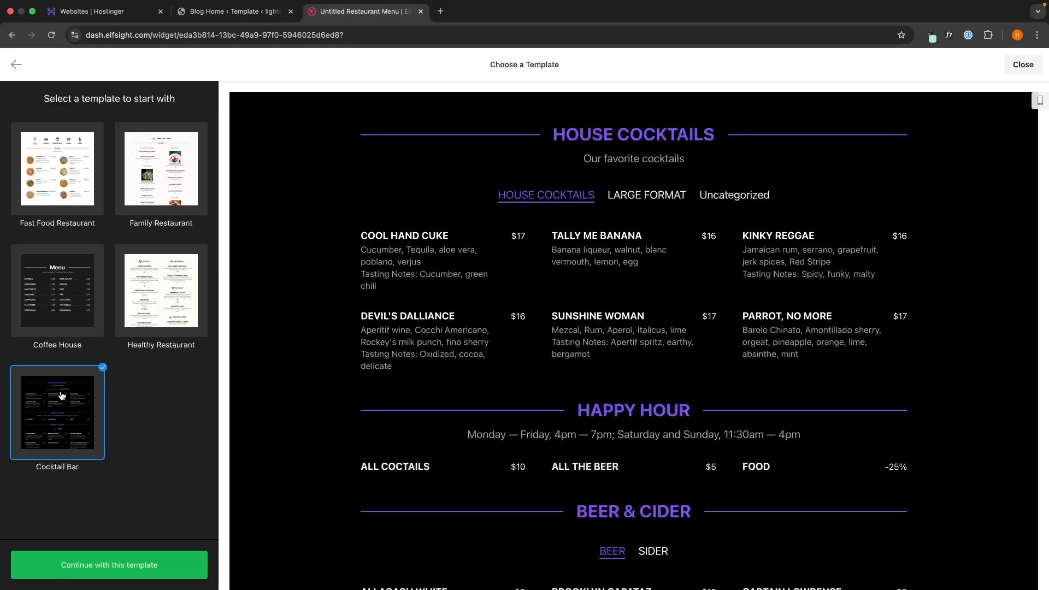
Step: Compare the templates again, then continue with the Fast Food Restaurant template
{"action": "left_click", "coordinate": [74, 181]}
{"action": "left_click", "coordinate": [143, 181]}
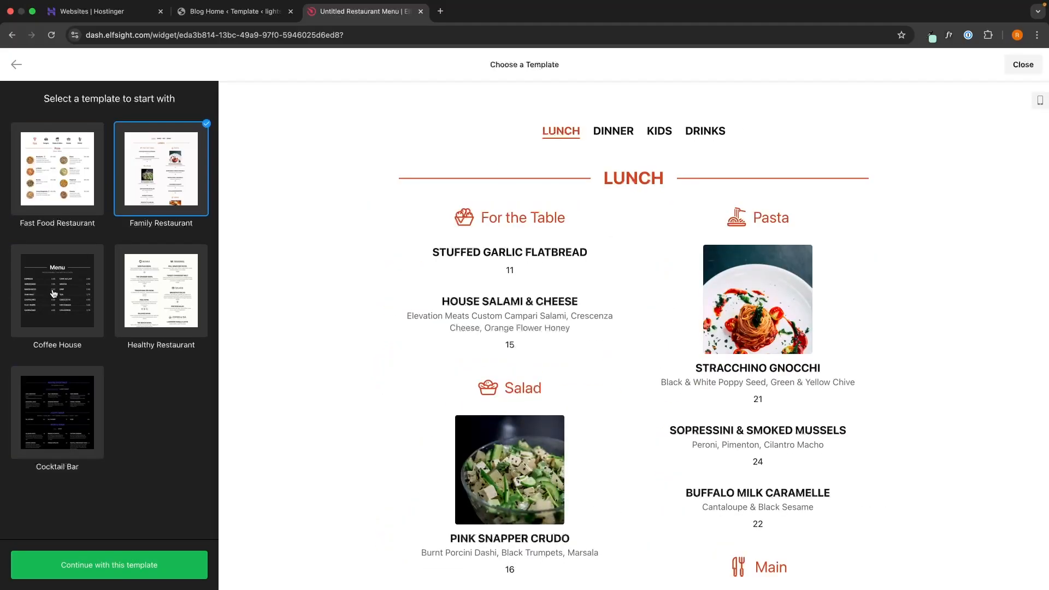
{"action": "left_click", "coordinate": [63, 294]}
{"action": "left_click", "coordinate": [164, 312]}
{"action": "left_click", "coordinate": [75, 437]}
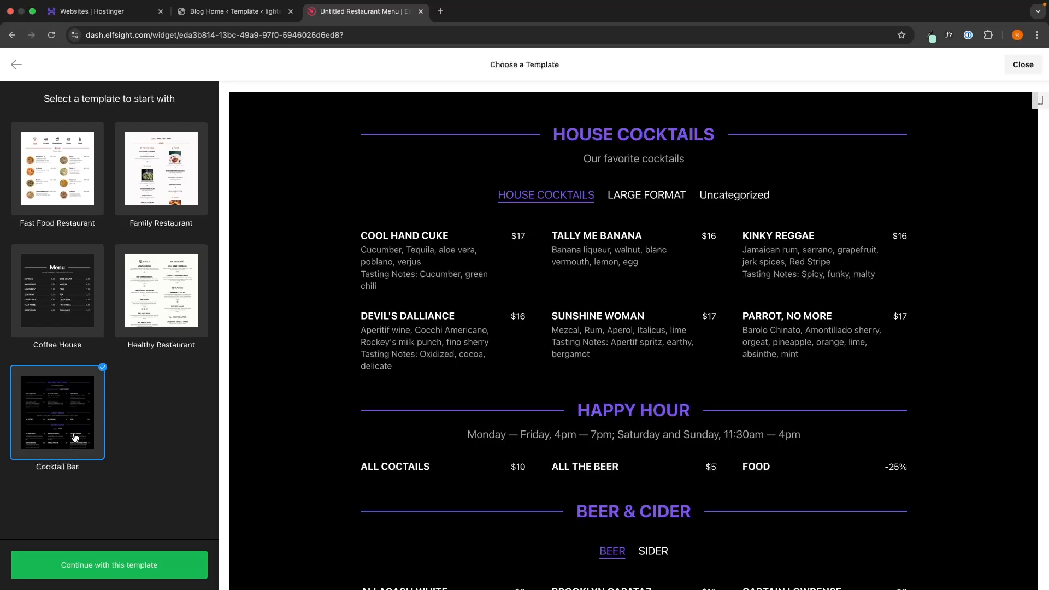
{"action": "left_click", "coordinate": [54, 207]}
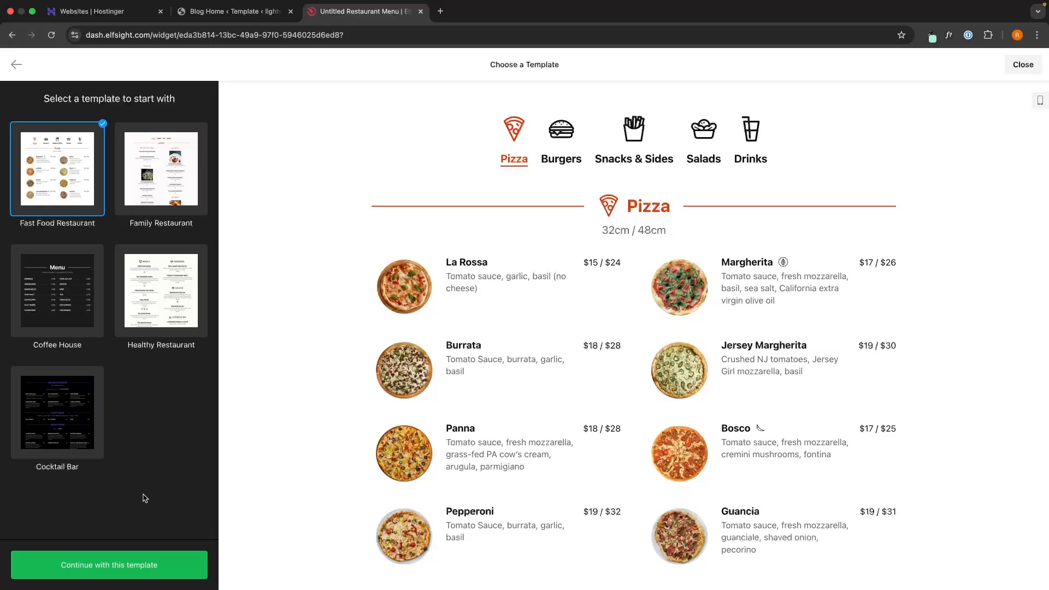
{"action": "left_click", "coordinate": [134, 563]}
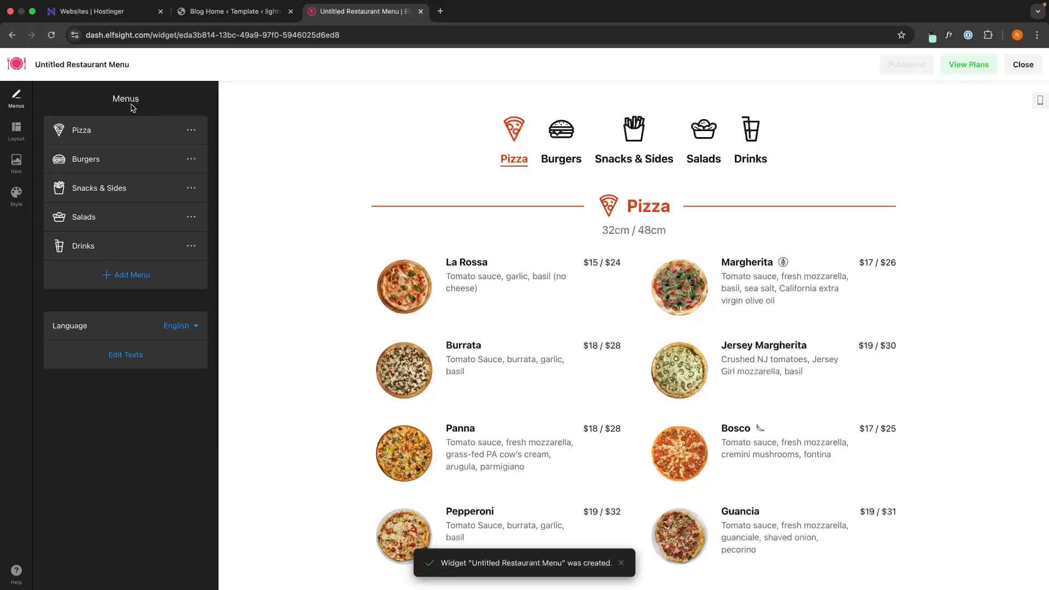
Step: Add a sixth menu named 'KGMGKR' with an empty caption and show it in the preview
{"action": "left_click", "coordinate": [192, 129]}
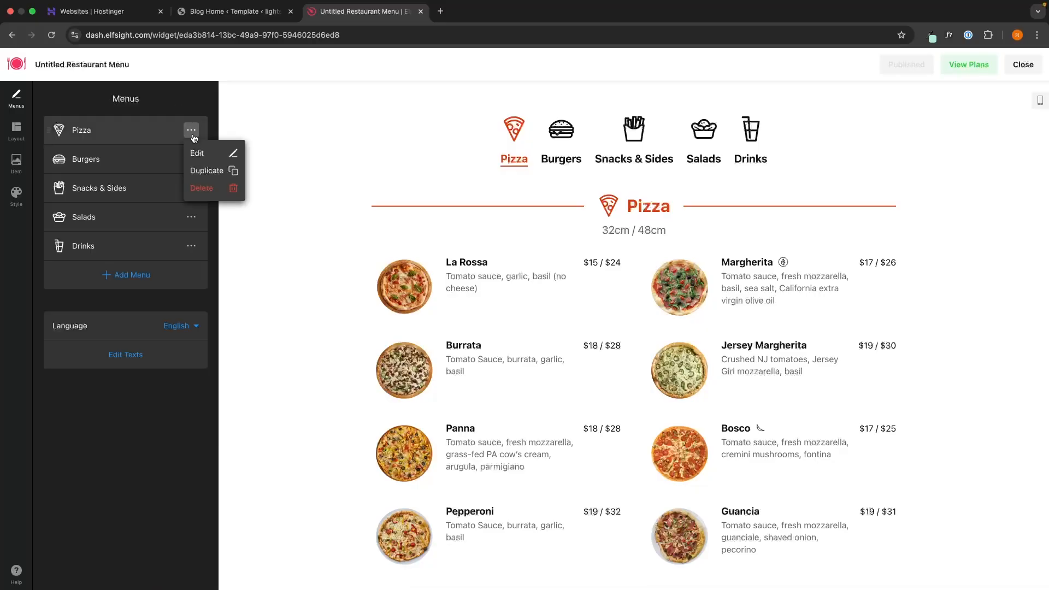
{"action": "left_click", "coordinate": [196, 100]}
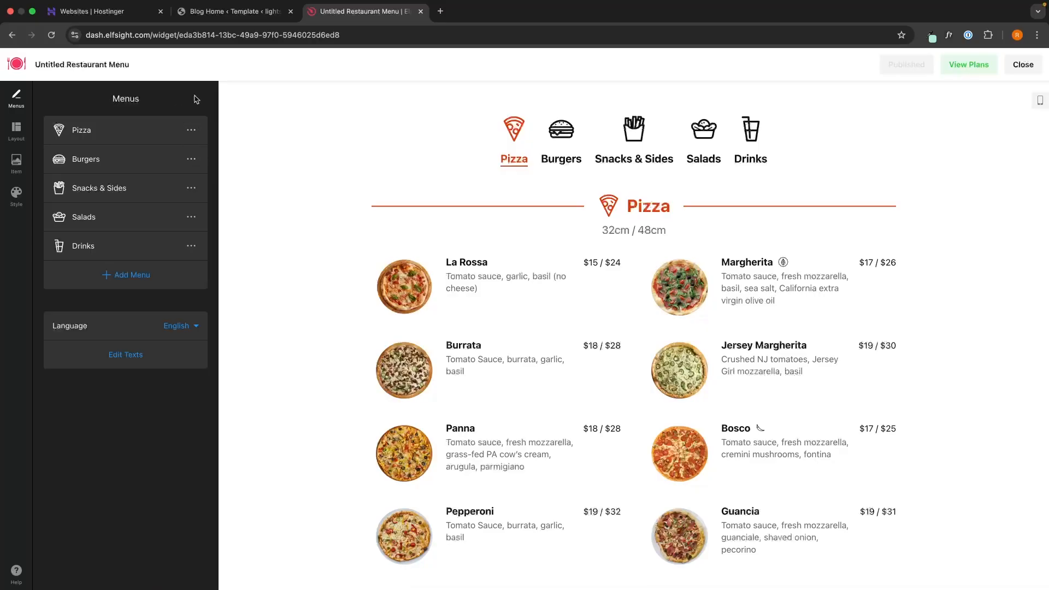
{"action": "left_click", "coordinate": [136, 274]}
{"action": "triple_click", "coordinate": [149, 138]}
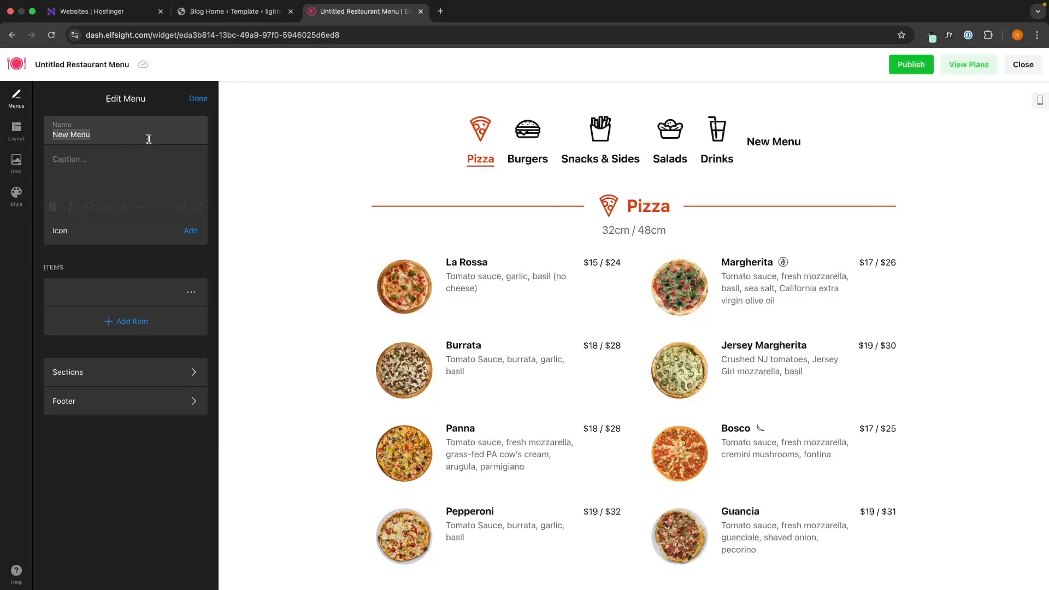
{"action": "type", "text": "KGMGKR"}
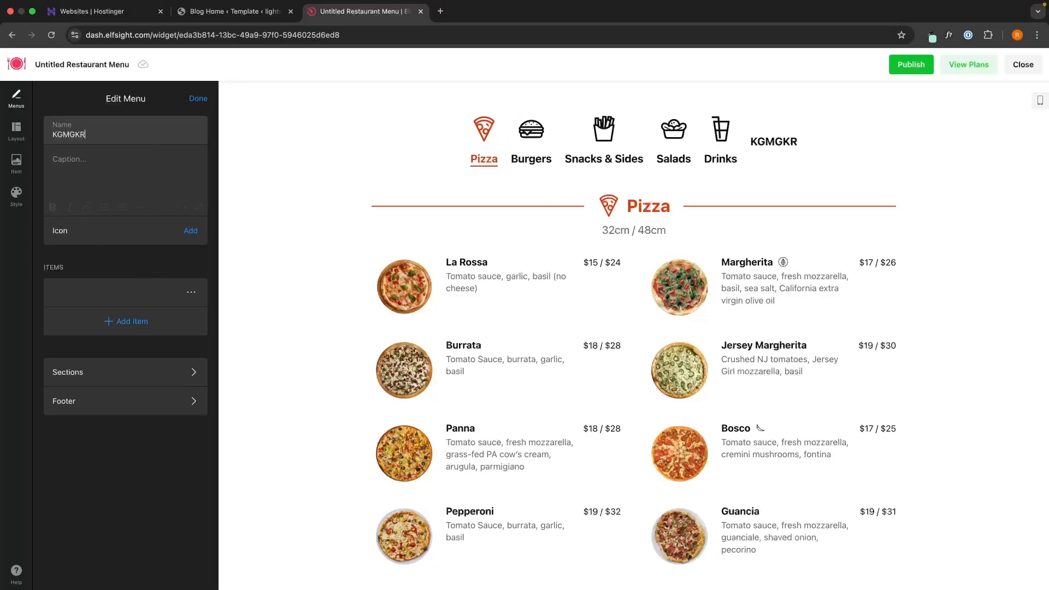
{"action": "left_click", "coordinate": [146, 186]}
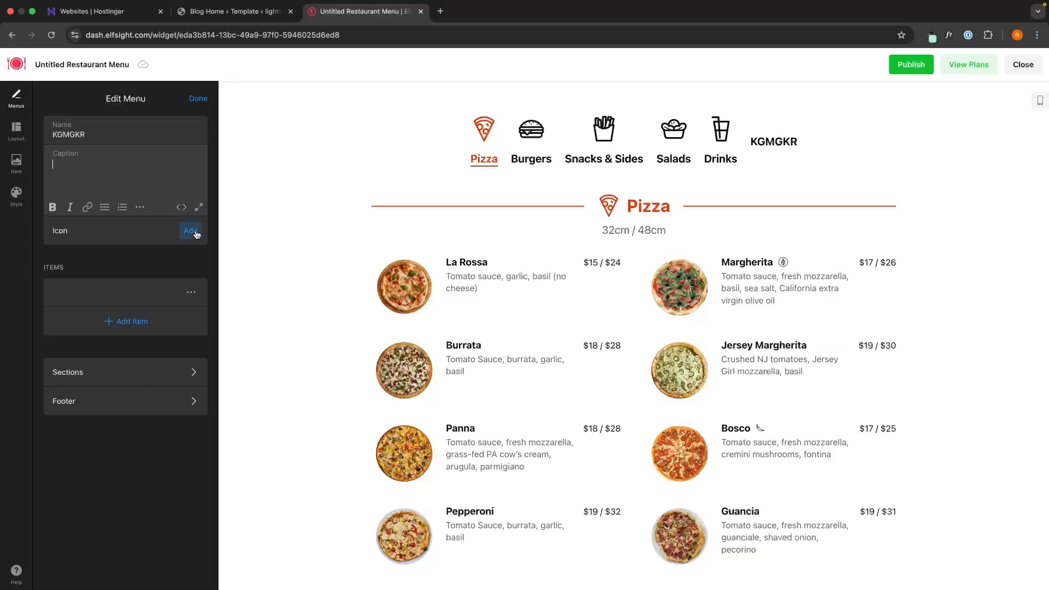
{"action": "left_click", "coordinate": [149, 272]}
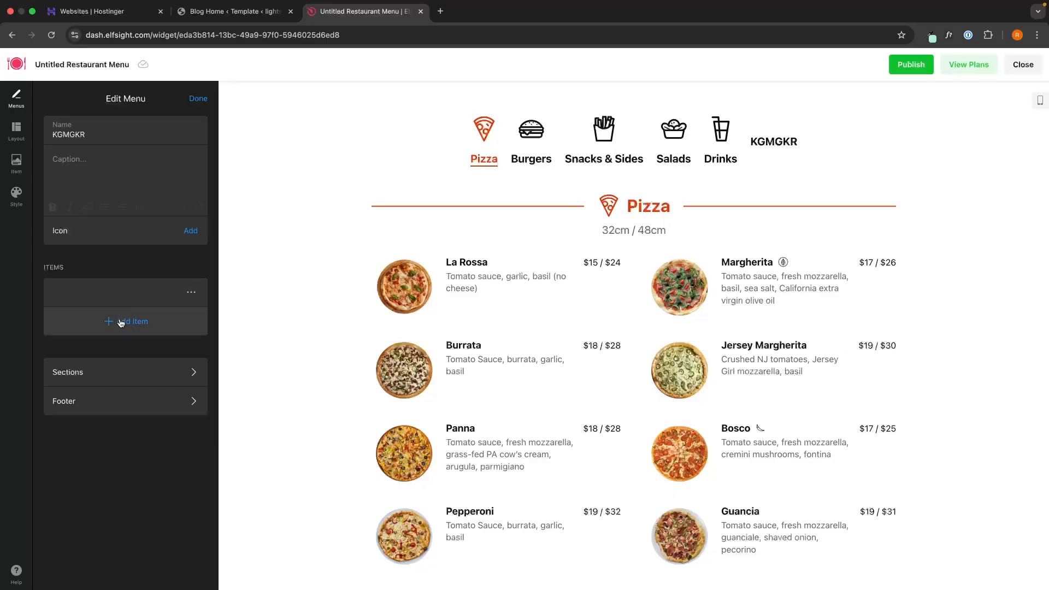
{"action": "left_click", "coordinate": [766, 138]}
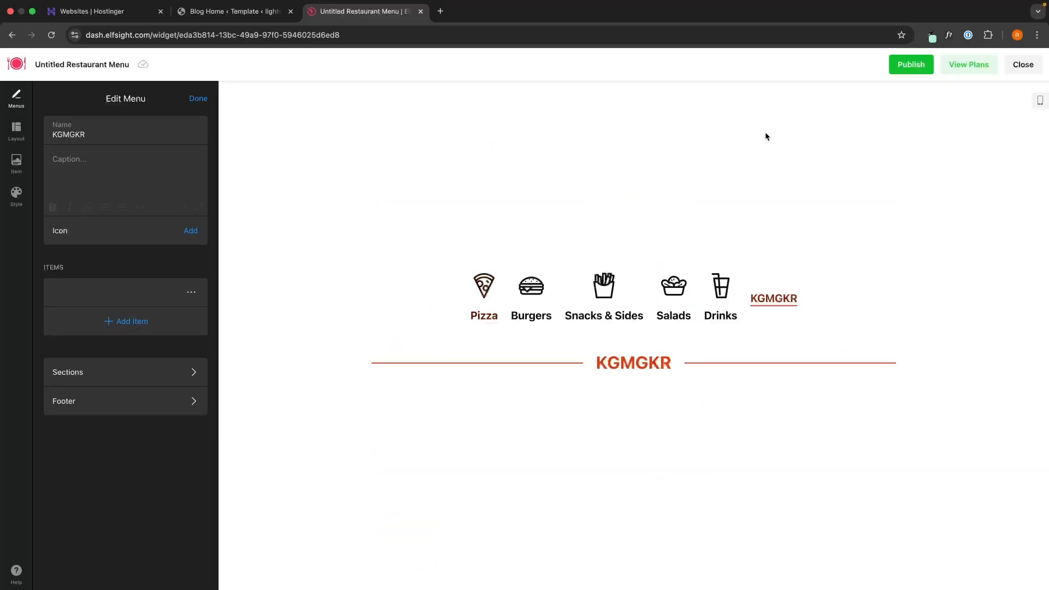
Step: Name the empty KGMGKR menu item 'Chips', leaving caption and price blank, and return to all menus
{"action": "left_click", "coordinate": [126, 287]}
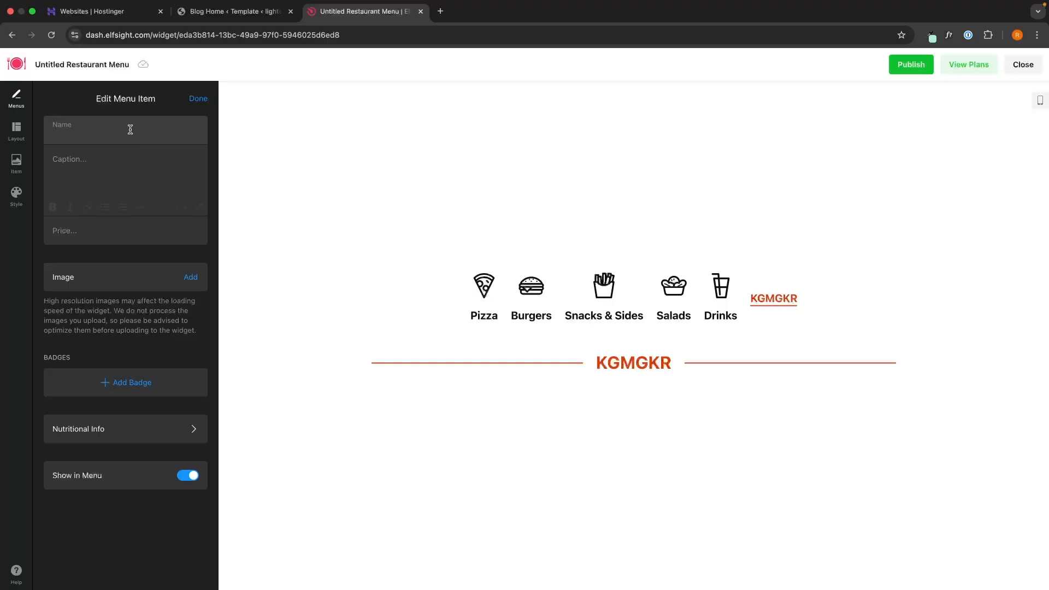
{"action": "key", "text": "Caps_Lock"}
{"action": "type", "text": "Chr"}
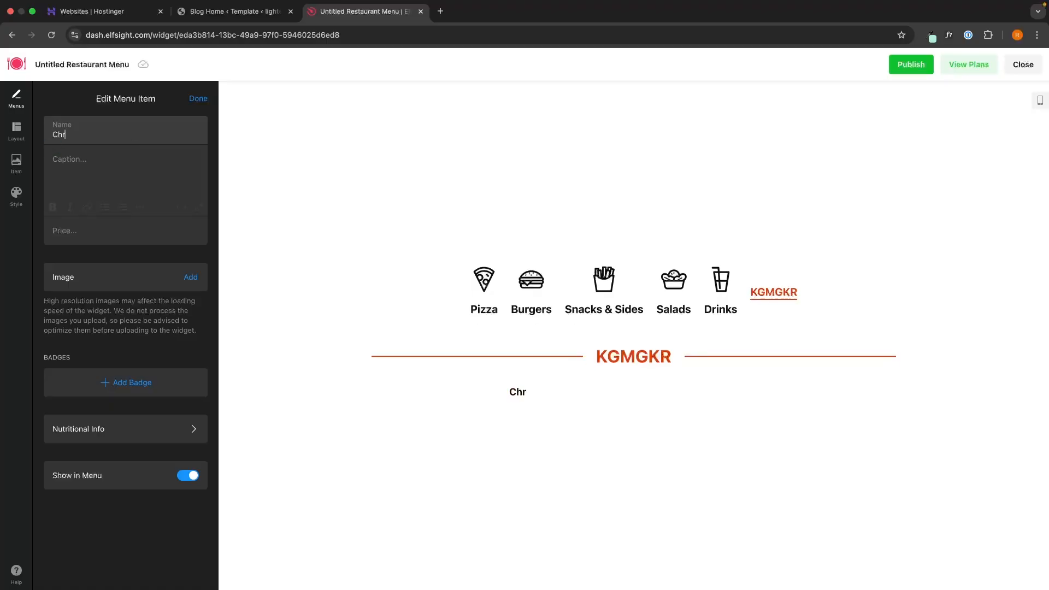
{"action": "type", "text": "hips"}
{"action": "left_click", "coordinate": [126, 155]}
{"action": "left_click", "coordinate": [77, 235]}
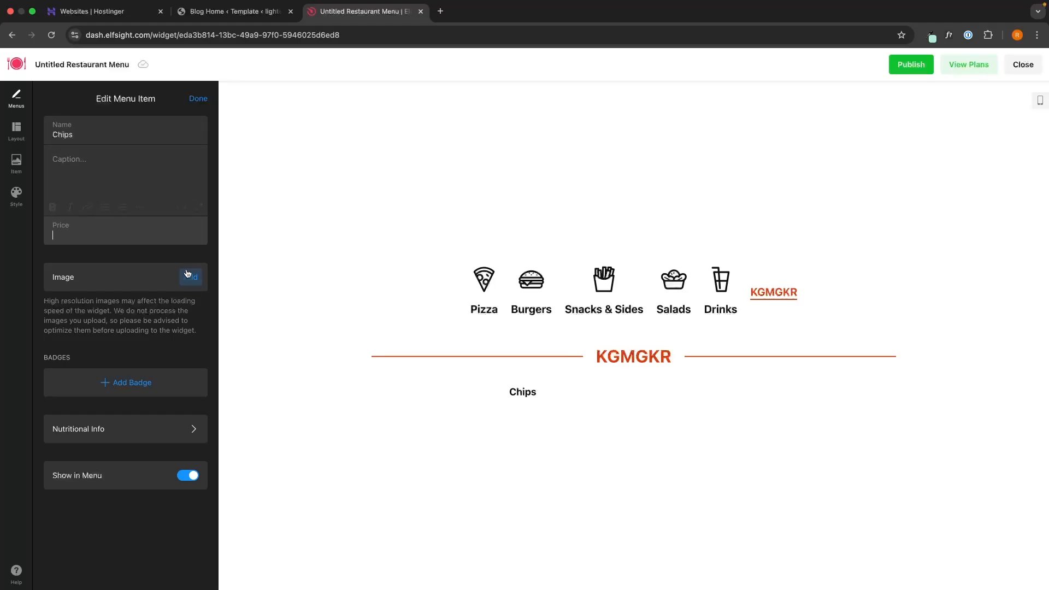
{"action": "left_click", "coordinate": [198, 100]}
{"action": "left_click", "coordinate": [198, 100]}
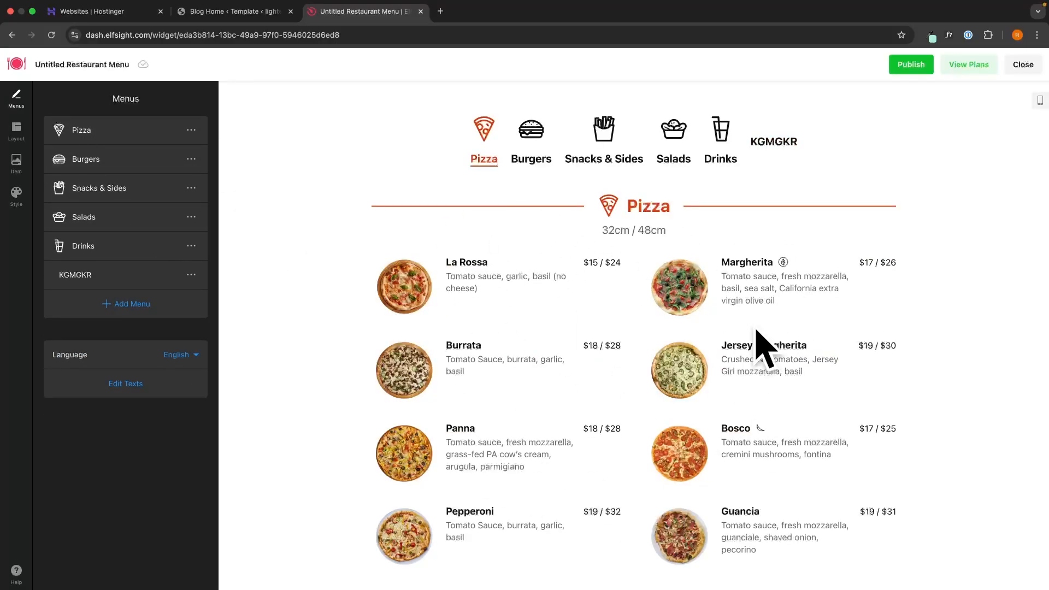
Step: Switch Menus Layout from Tabs to List and check the stacked sections in the preview
{"action": "left_click", "coordinate": [17, 131]}
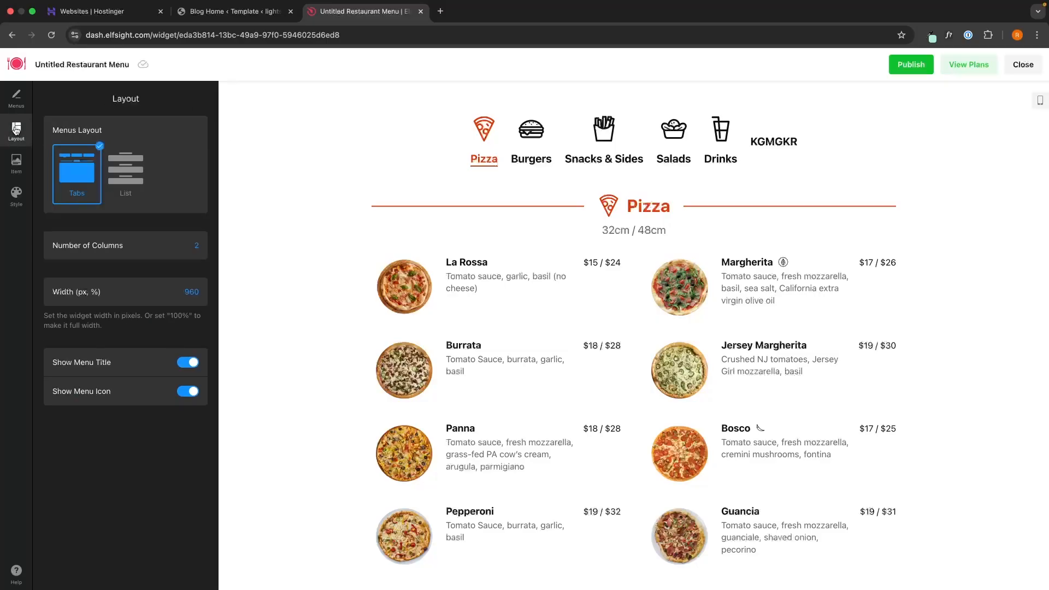
{"action": "left_click", "coordinate": [131, 180]}
{"action": "left_click", "coordinate": [82, 178]}
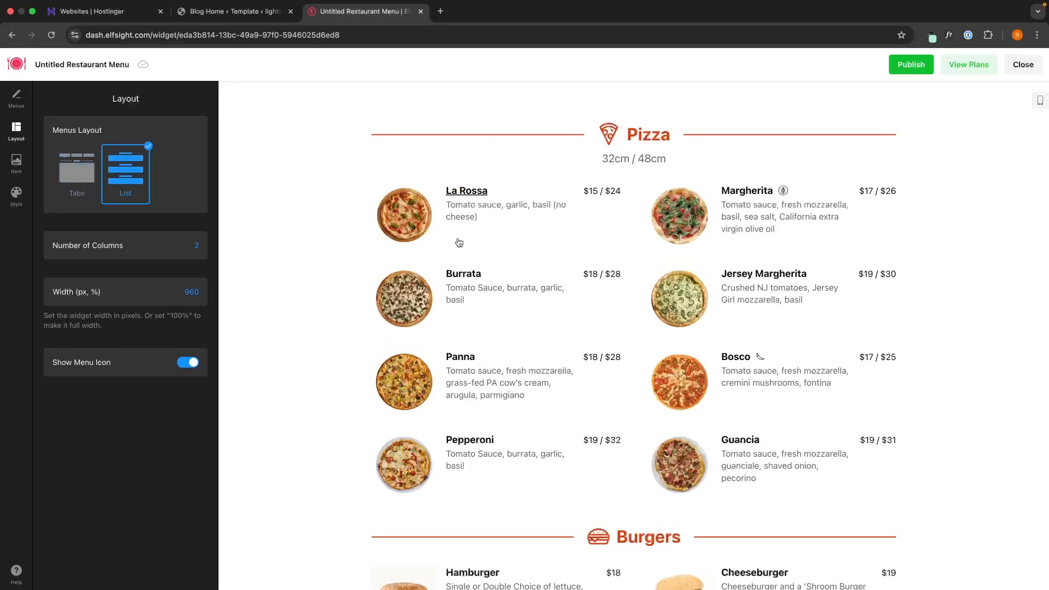
{"action": "scroll", "coordinate": [459, 242], "scroll_direction": "down", "scroll_amount": 15}
{"action": "scroll", "coordinate": [459, 242], "scroll_direction": "up", "scroll_amount": 15}
Step: Toggle Show Menu Icon off and on, leaving the section icons visible
{"action": "left_click", "coordinate": [186, 367]}
{"action": "left_click", "coordinate": [186, 365]}
{"action": "left_click", "coordinate": [186, 366]}
{"action": "left_click", "coordinate": [187, 365]}
Step: Set Item Layout to image-on-top, with name, description and price centred below
{"action": "left_click", "coordinate": [17, 163]}
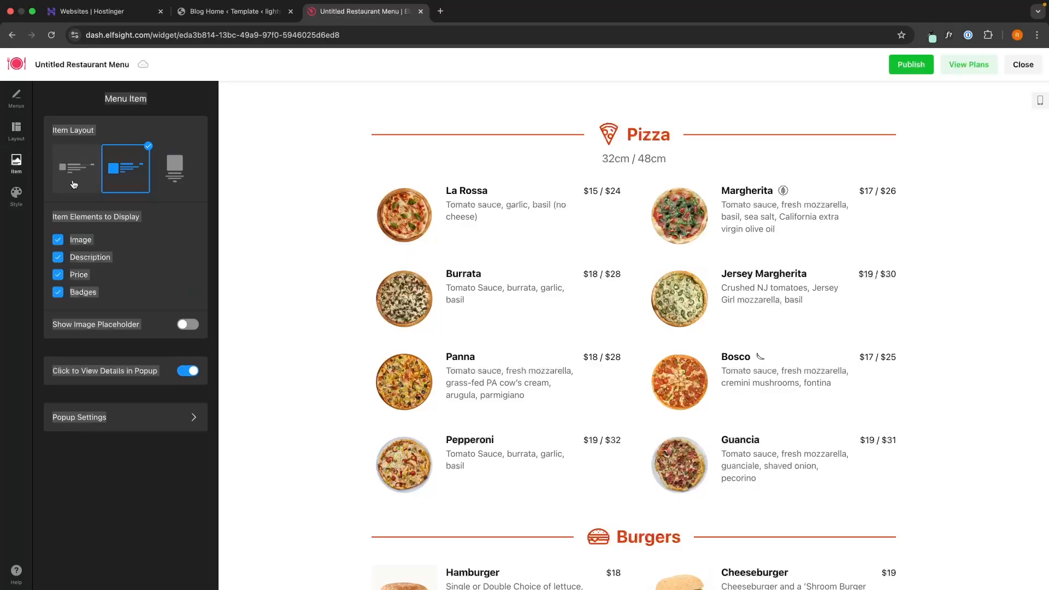
{"action": "left_click", "coordinate": [74, 184]}
{"action": "left_click", "coordinate": [126, 169]}
{"action": "left_click", "coordinate": [175, 169]}
{"action": "left_click", "coordinate": [138, 178]}
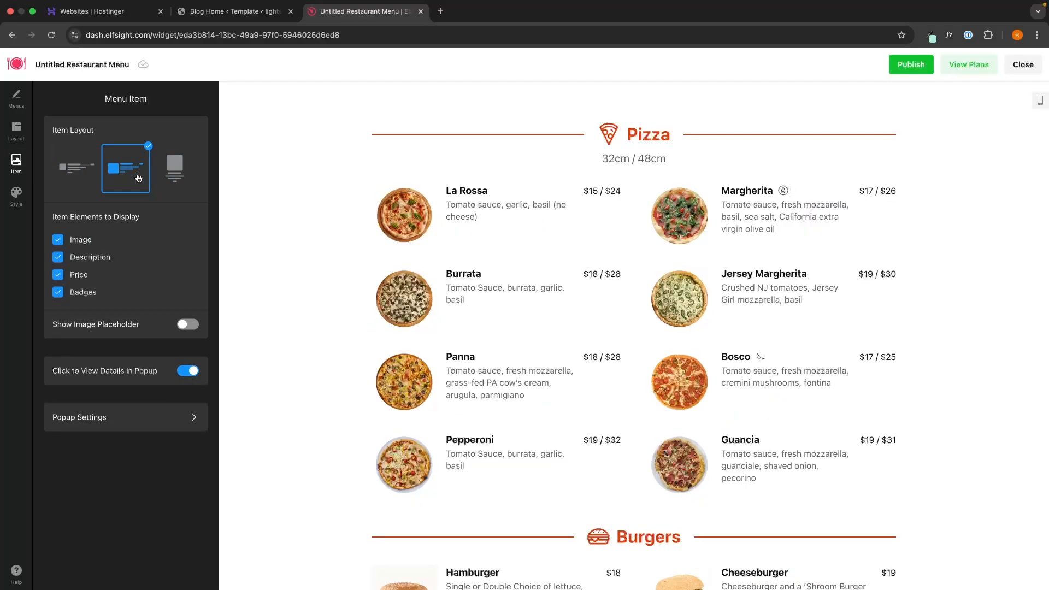
{"action": "left_click", "coordinate": [175, 168]}
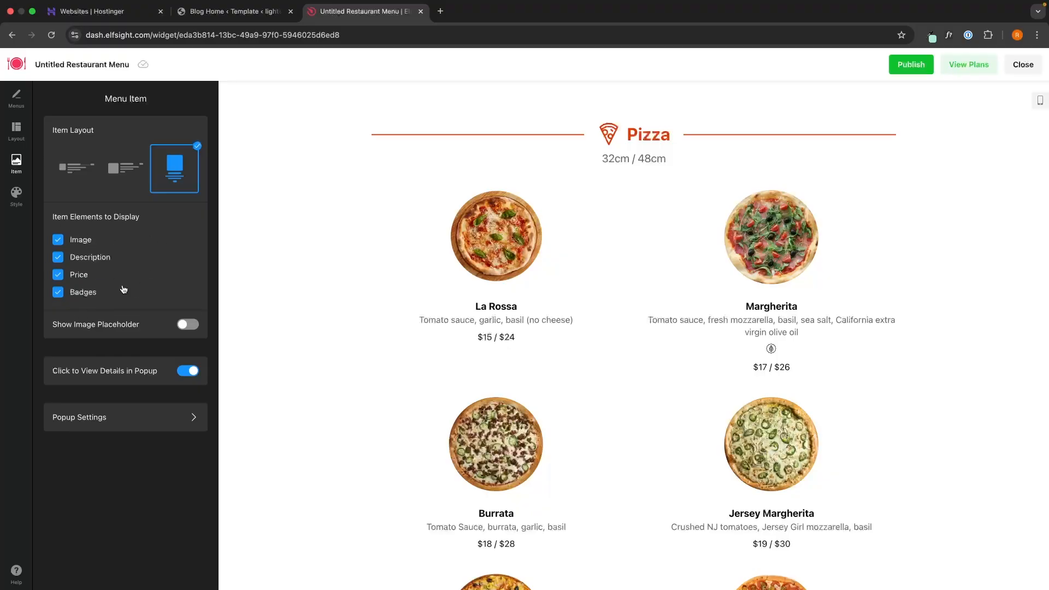
{"action": "left_click", "coordinate": [16, 195]}
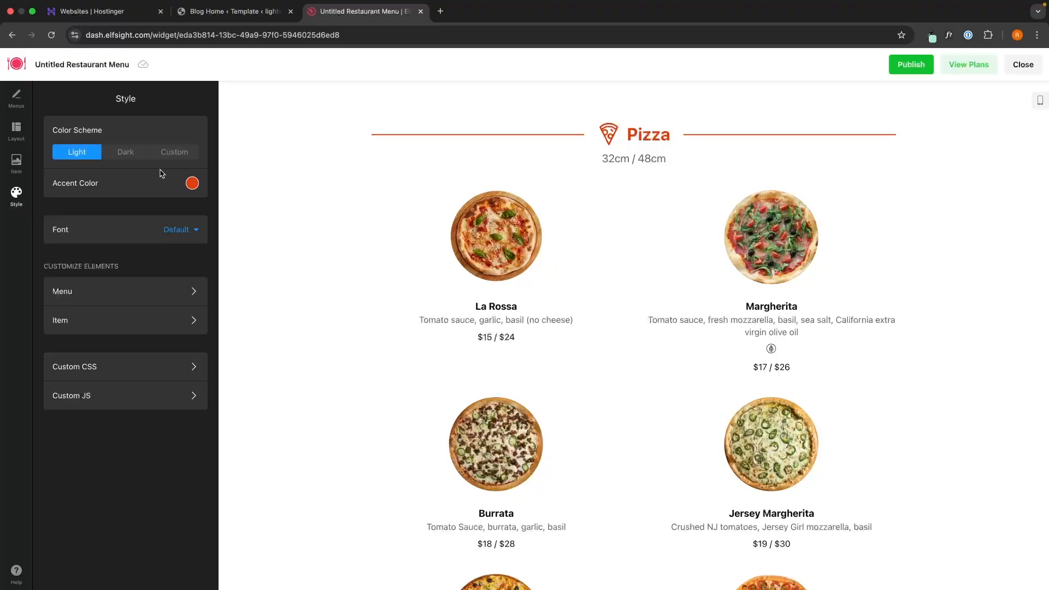
{"action": "left_click", "coordinate": [126, 153]}
{"action": "left_click", "coordinate": [80, 155]}
{"action": "left_click", "coordinate": [135, 290]}
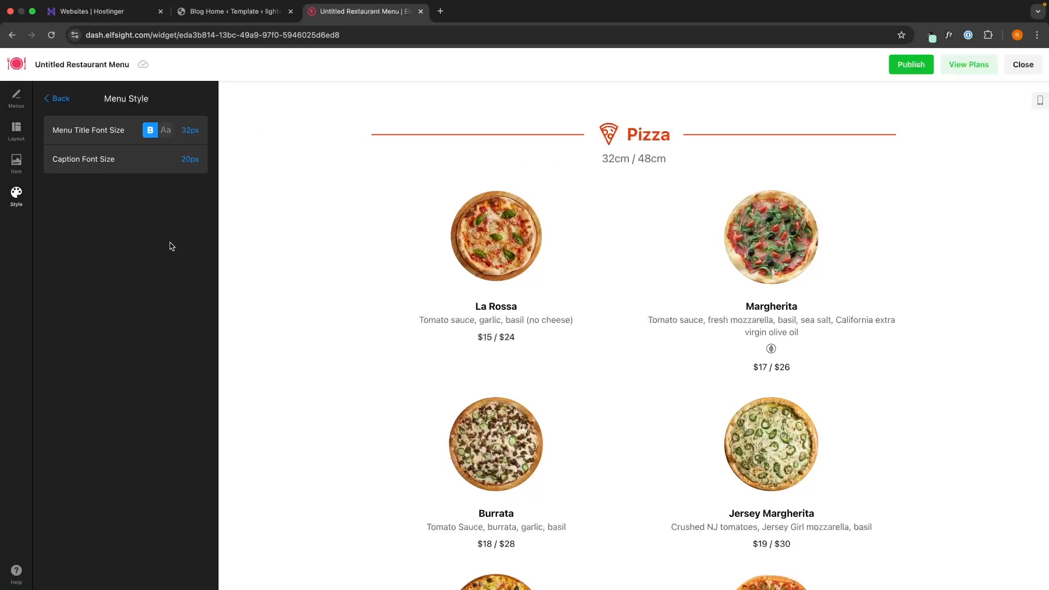
{"action": "left_click", "coordinate": [57, 98]}
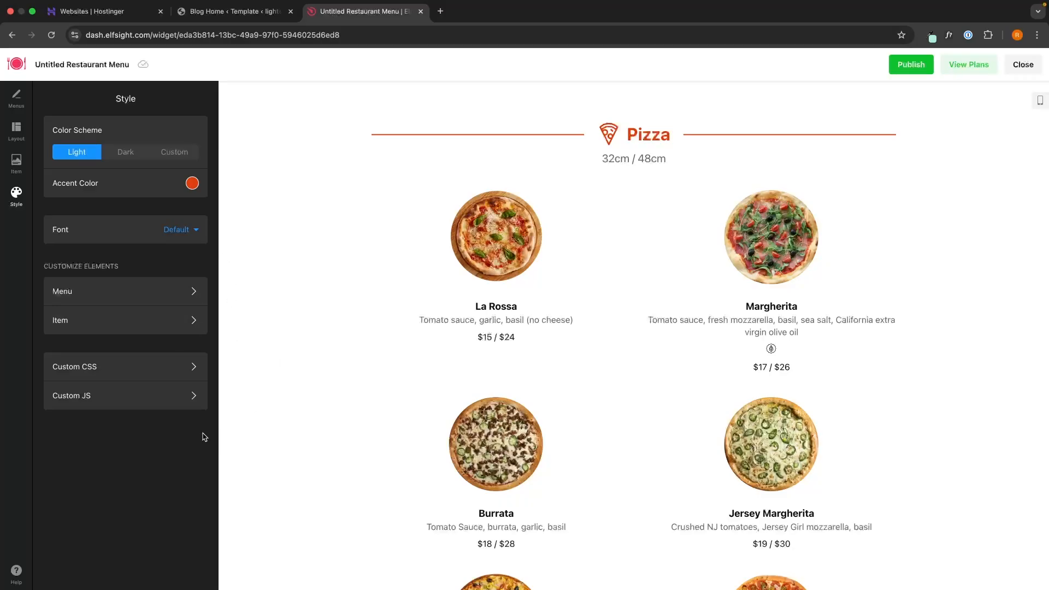
{"action": "scroll", "coordinate": [556, 347], "scroll_direction": "down", "scroll_amount": 20}
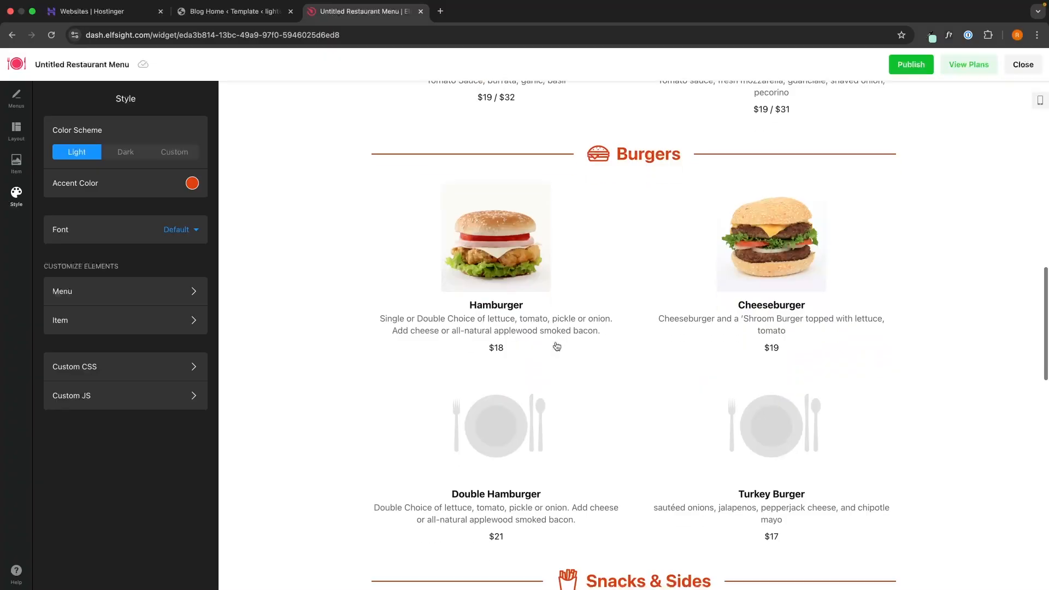
{"action": "scroll", "coordinate": [556, 347], "scroll_direction": "down", "scroll_amount": 7}
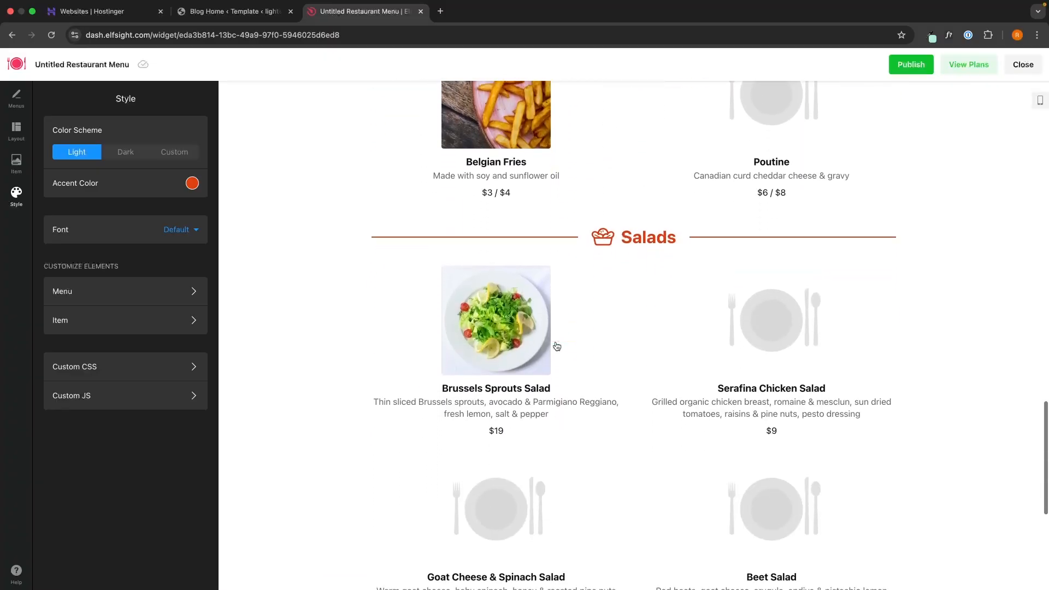
{"action": "scroll", "coordinate": [556, 347], "scroll_direction": "up", "scroll_amount": 20}
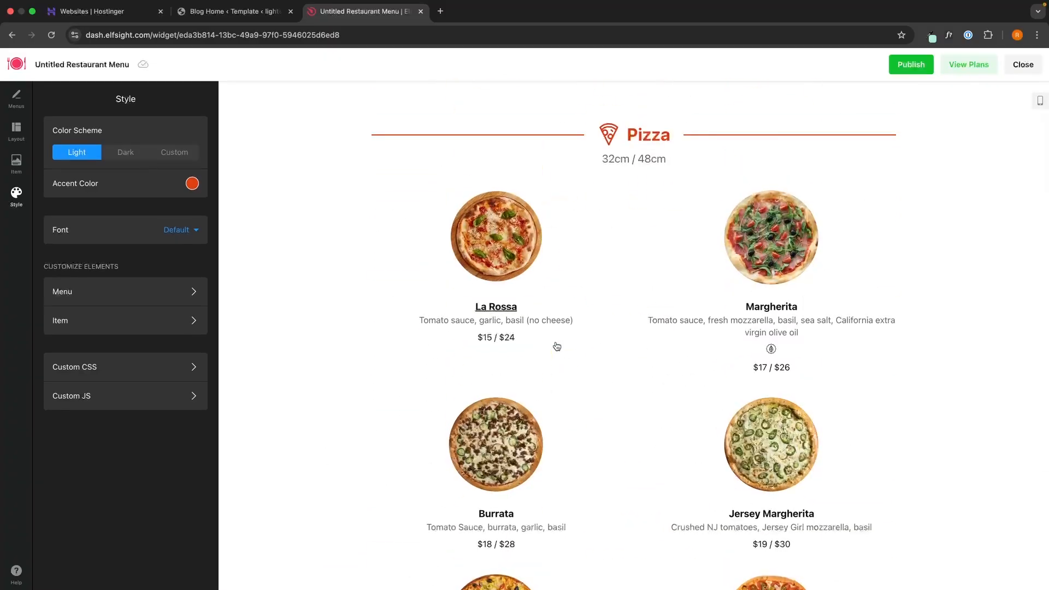
Step: Publish the restaurant menu widget, browse the pricing plans, and copy its embed code
{"action": "left_click", "coordinate": [907, 65]}
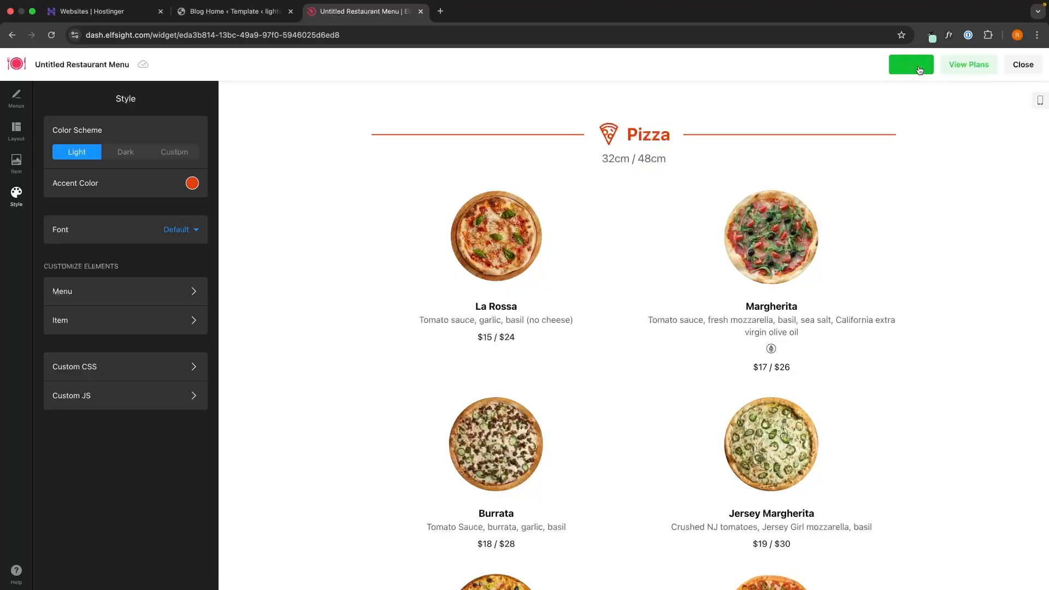
{"action": "left_click", "coordinate": [968, 65]}
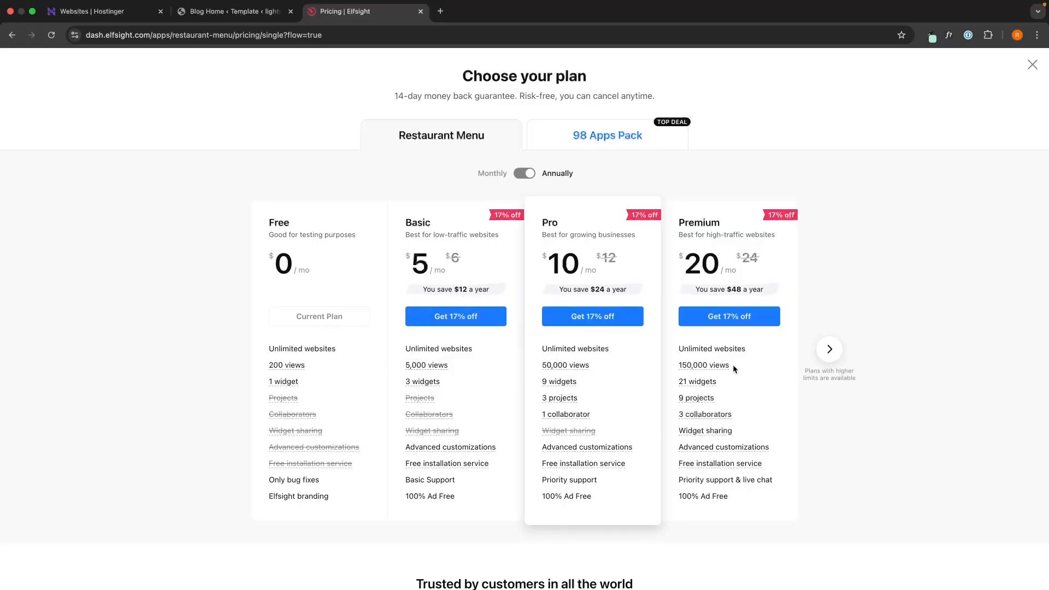
{"action": "left_click", "coordinate": [827, 351]}
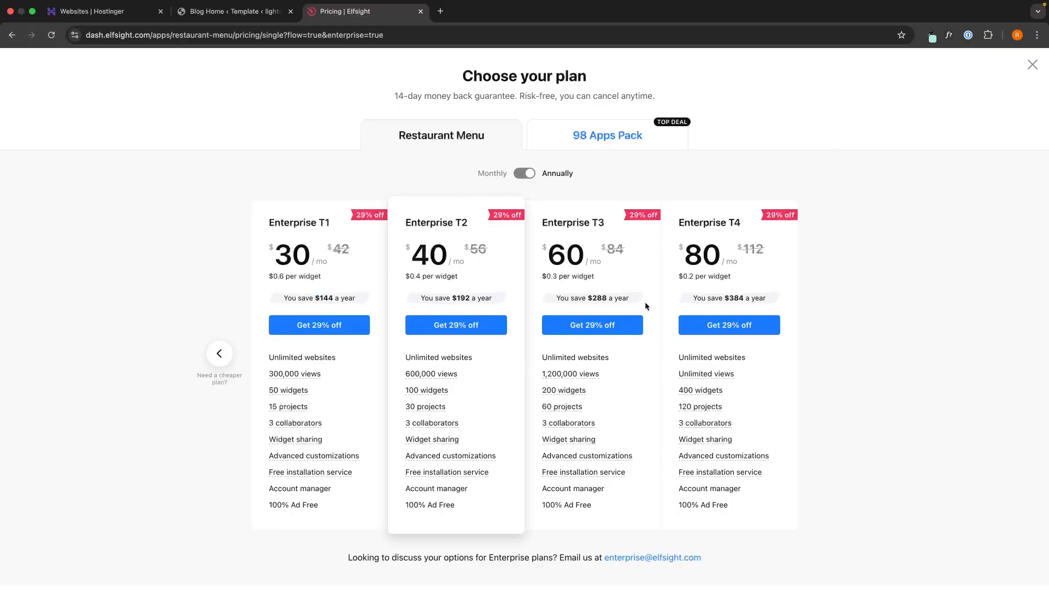
{"action": "left_click", "coordinate": [225, 358]}
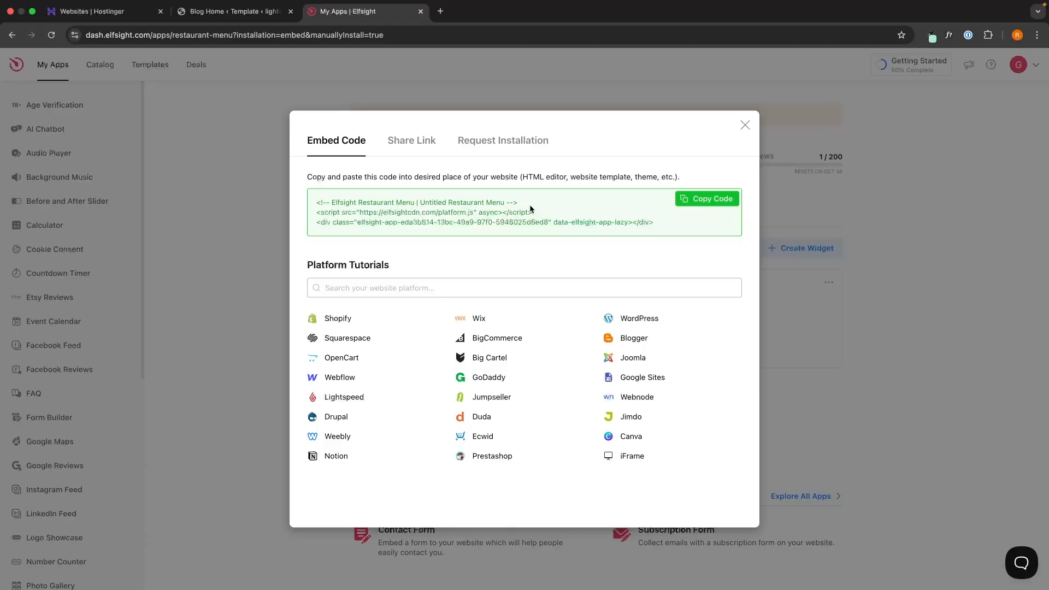
{"action": "left_click", "coordinate": [709, 199]}
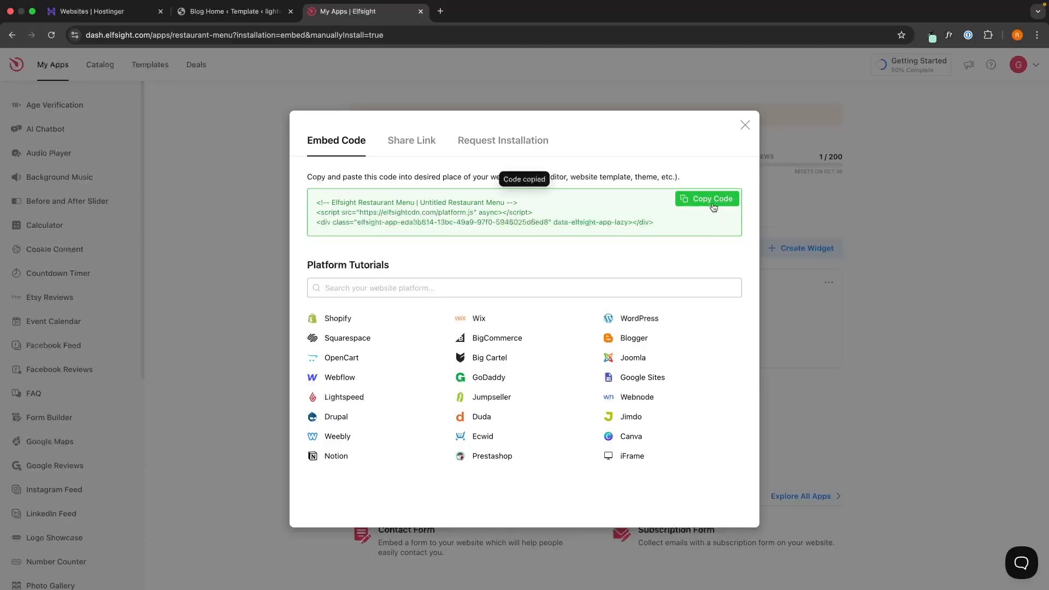
{"action": "left_click", "coordinate": [250, 16]}
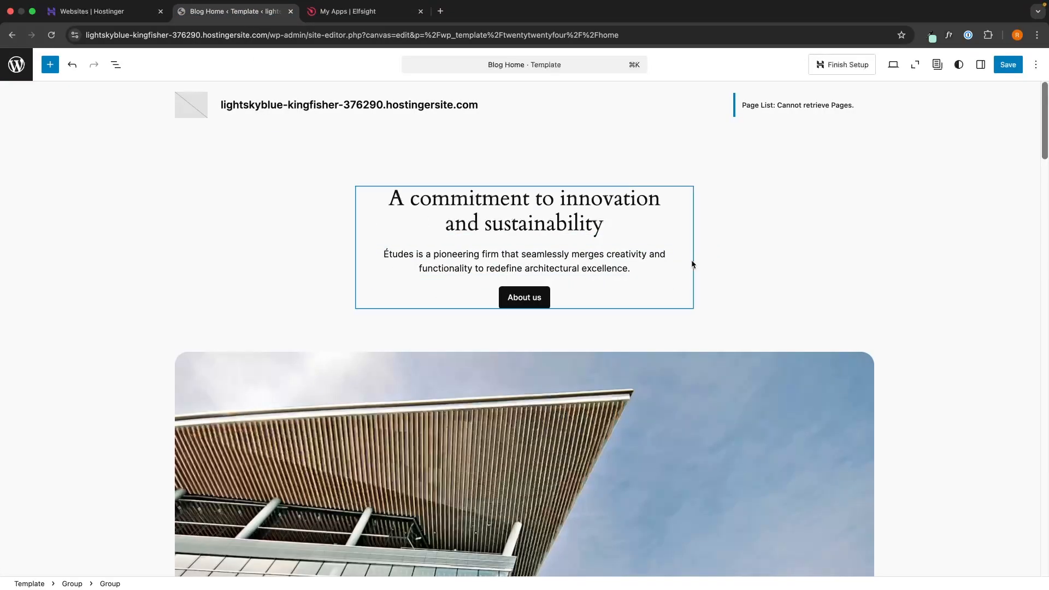
Step: Find Custom HTML by searching blocks for 'html' and drop it below the Blog Home services grid
{"action": "scroll", "coordinate": [793, 266], "scroll_direction": "down", "scroll_amount": 3}
{"action": "scroll", "coordinate": [793, 266], "scroll_direction": "down", "scroll_amount": 4}
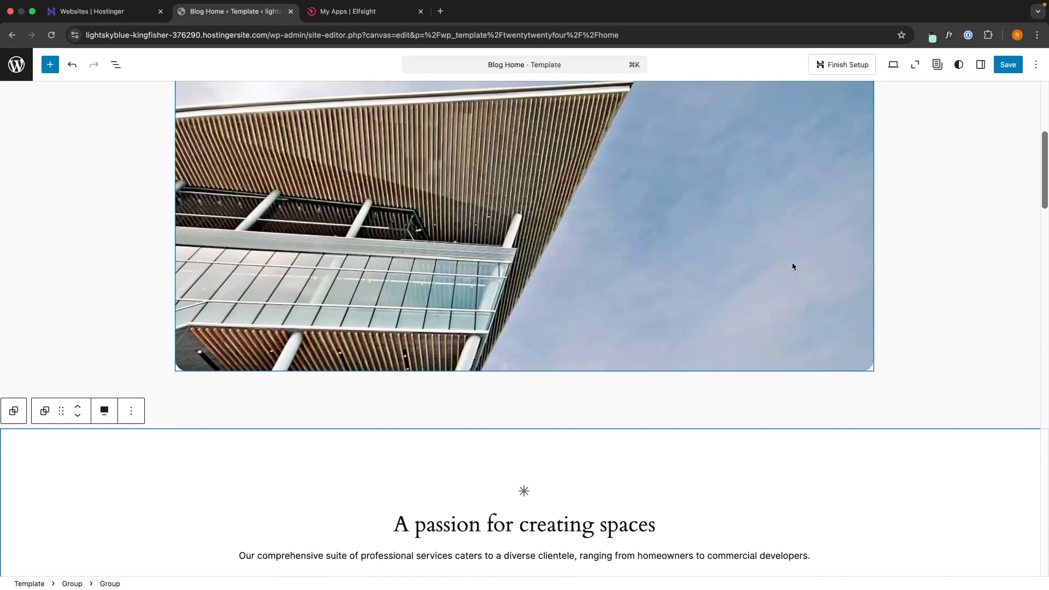
{"action": "scroll", "coordinate": [885, 289], "scroll_direction": "down", "scroll_amount": 8}
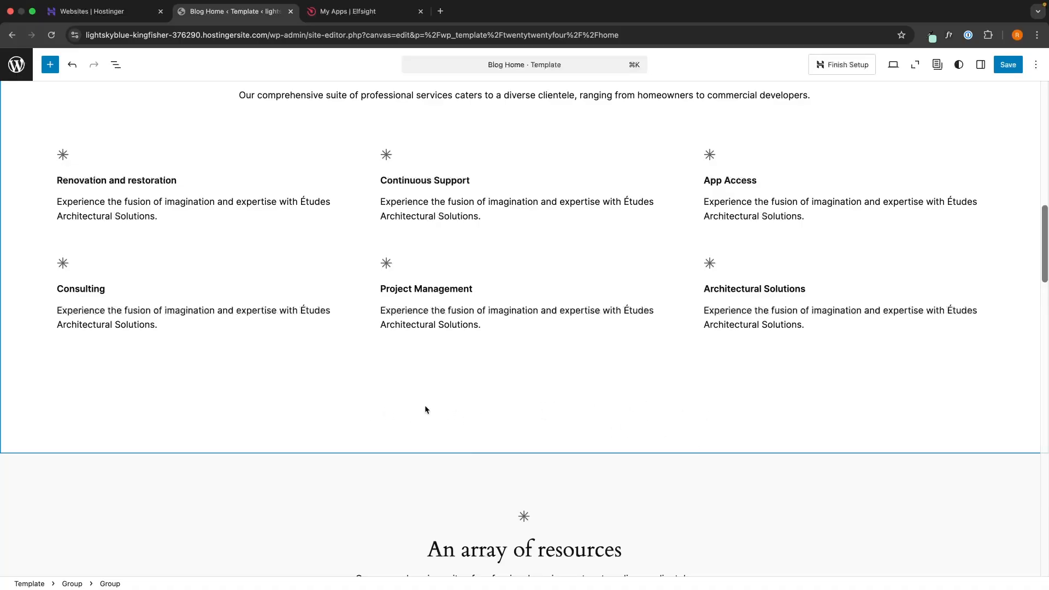
{"action": "left_click", "coordinate": [55, 70]}
{"action": "left_click", "coordinate": [48, 121]}
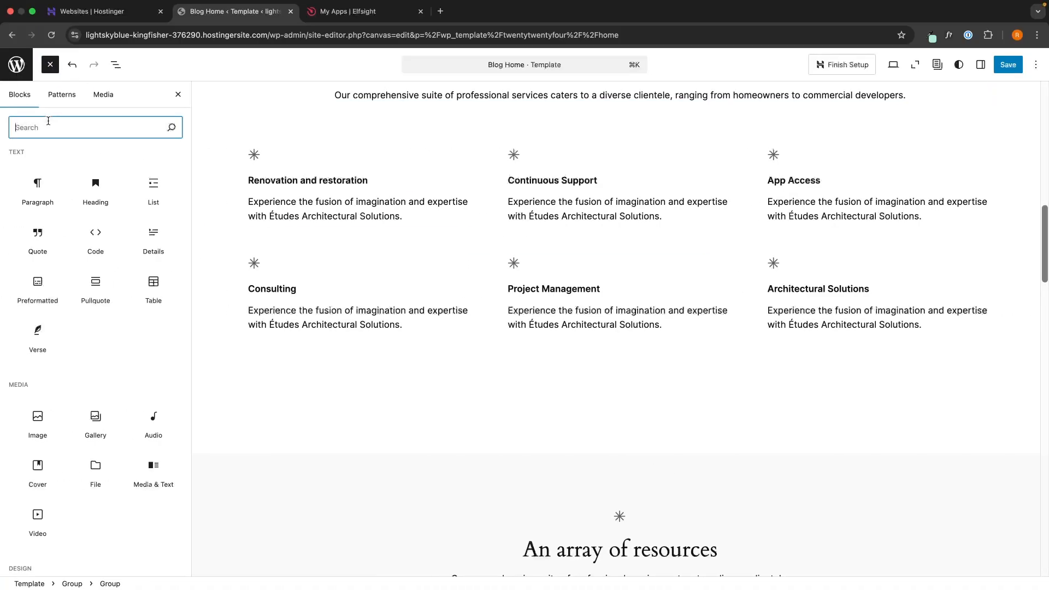
{"action": "type", "text": "html"}
{"action": "mouse_move", "coordinate": [37, 174]}
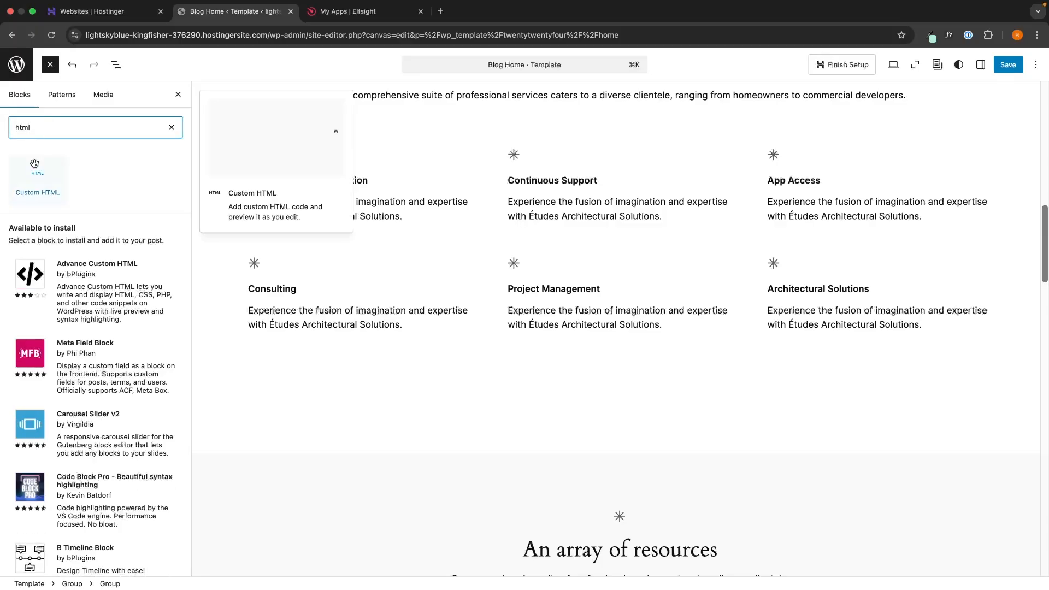
{"action": "left_click_drag", "start_coordinate": [37, 173], "coordinate": [525, 408]}
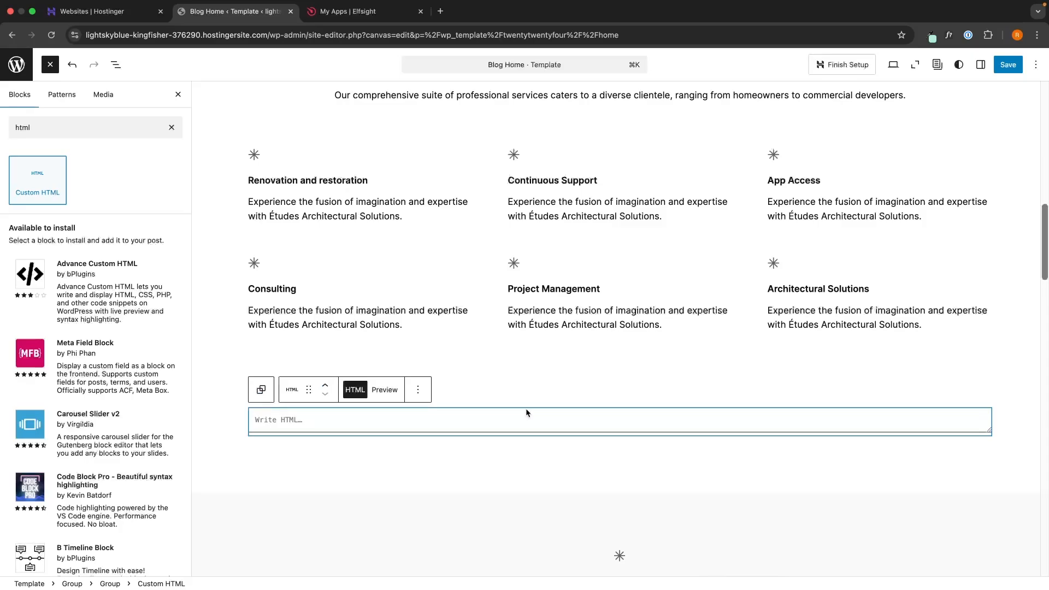
Step: Paste the Elfsight embed code into the Custom HTML block, save the template, and view the site
{"action": "left_click", "coordinate": [516, 418]}
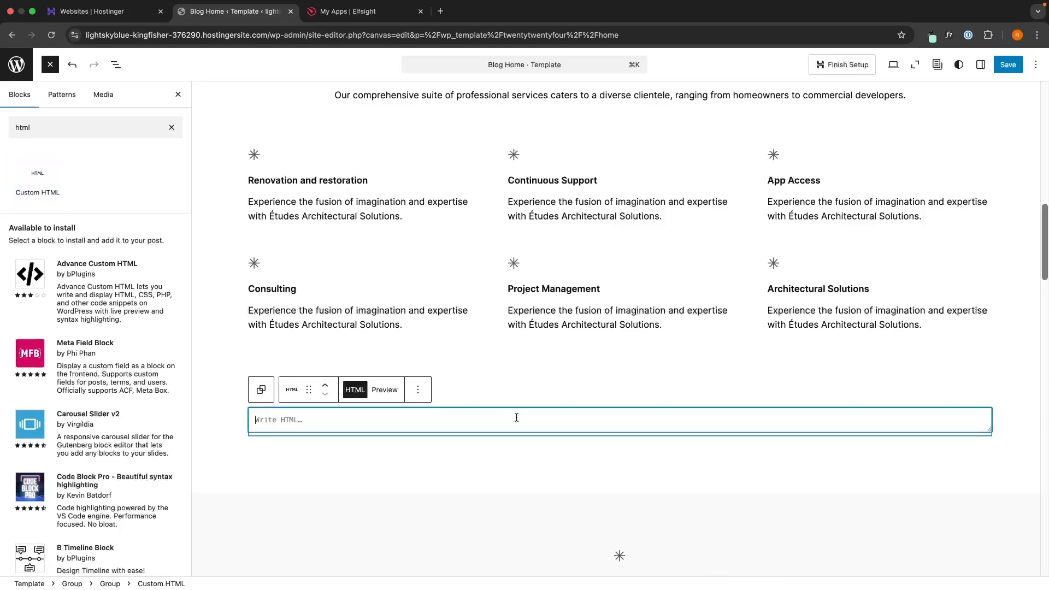
{"action": "key", "text": "super+v"}
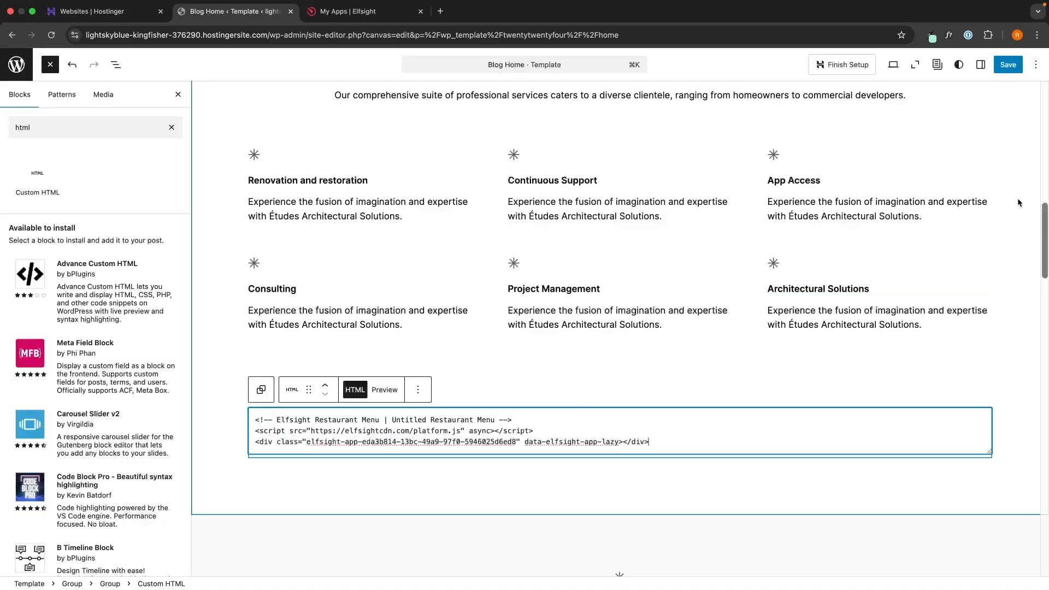
{"action": "left_click", "coordinate": [1008, 64]}
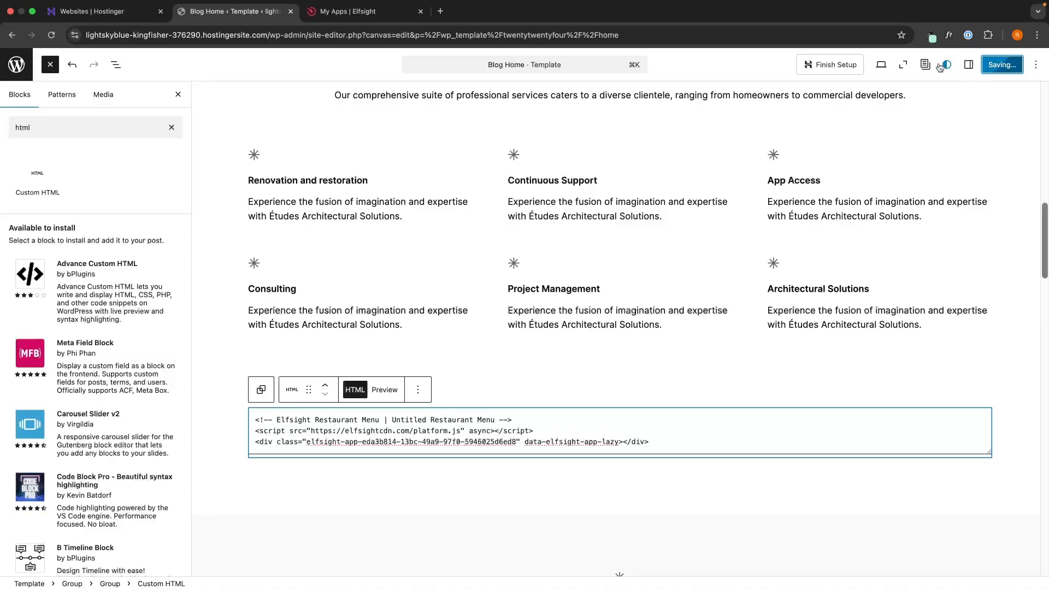
{"action": "left_click", "coordinate": [894, 65]}
{"action": "left_click", "coordinate": [850, 169]}
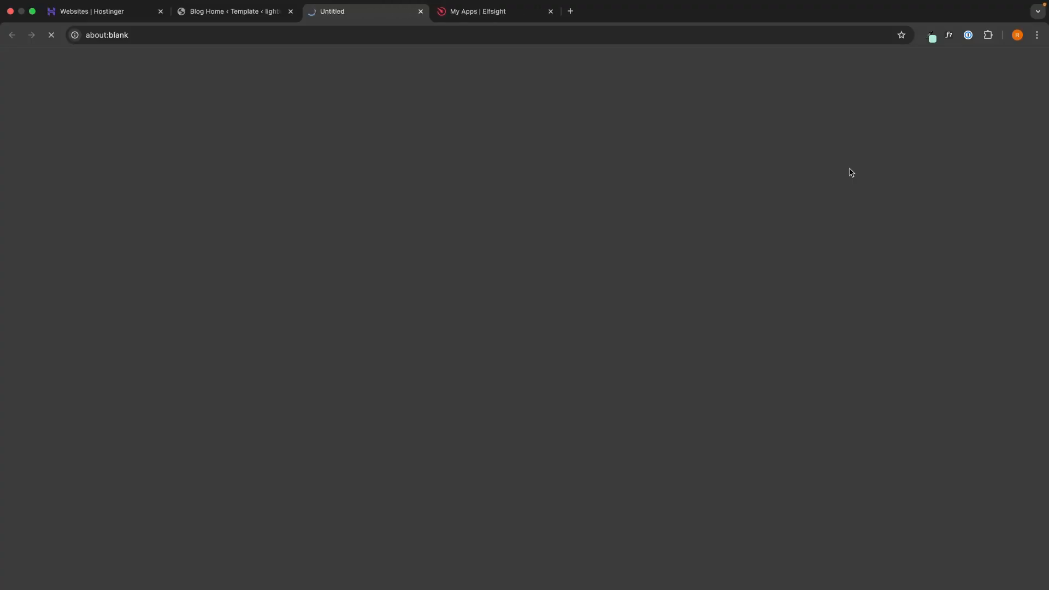
Step: Scroll down the live homepage to the embedded menu's Pizza and Burgers sections
{"action": "scroll", "coordinate": [966, 389], "scroll_direction": "down", "scroll_amount": 20}
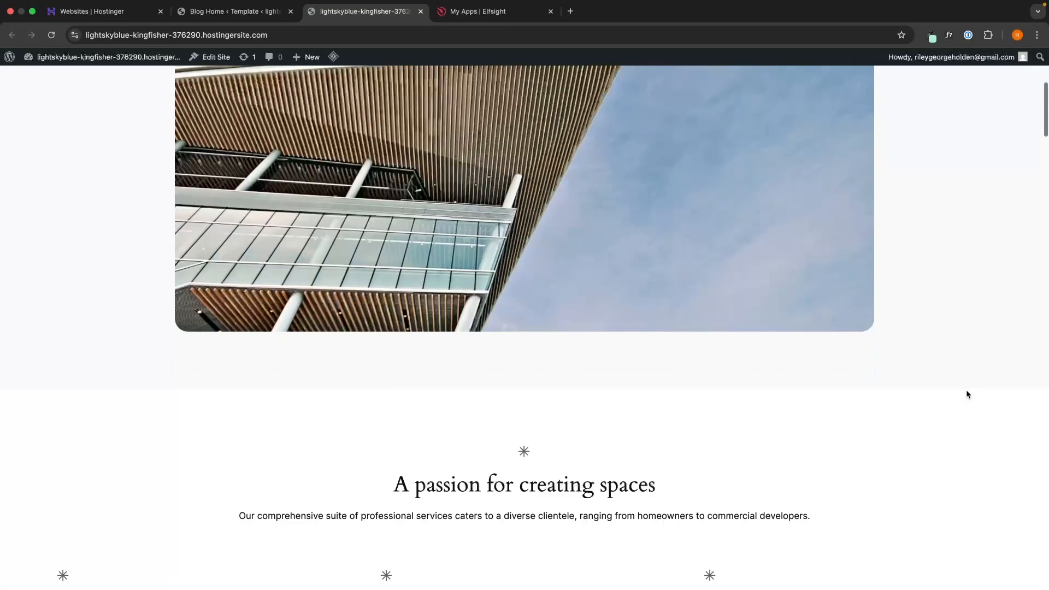
{"action": "scroll", "coordinate": [966, 391], "scroll_direction": "down", "scroll_amount": 6}
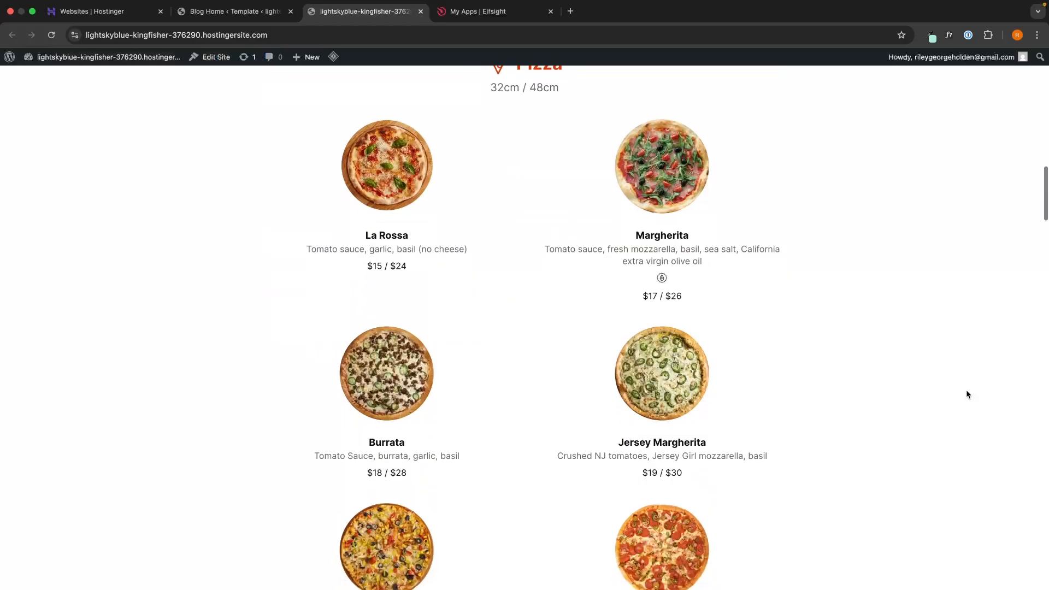
{"action": "scroll", "coordinate": [966, 392], "scroll_direction": "down", "scroll_amount": 5}
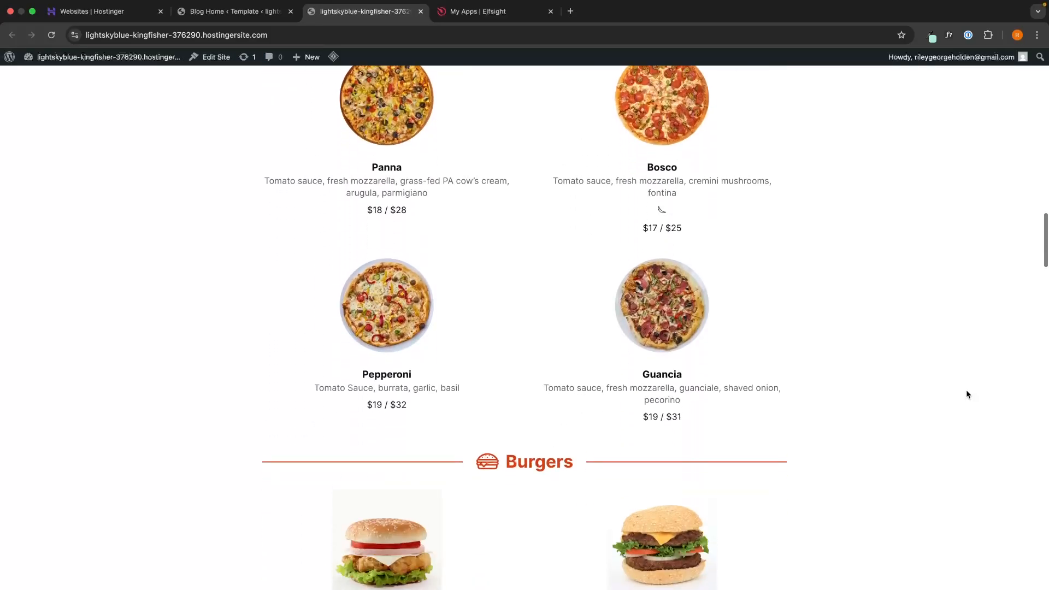